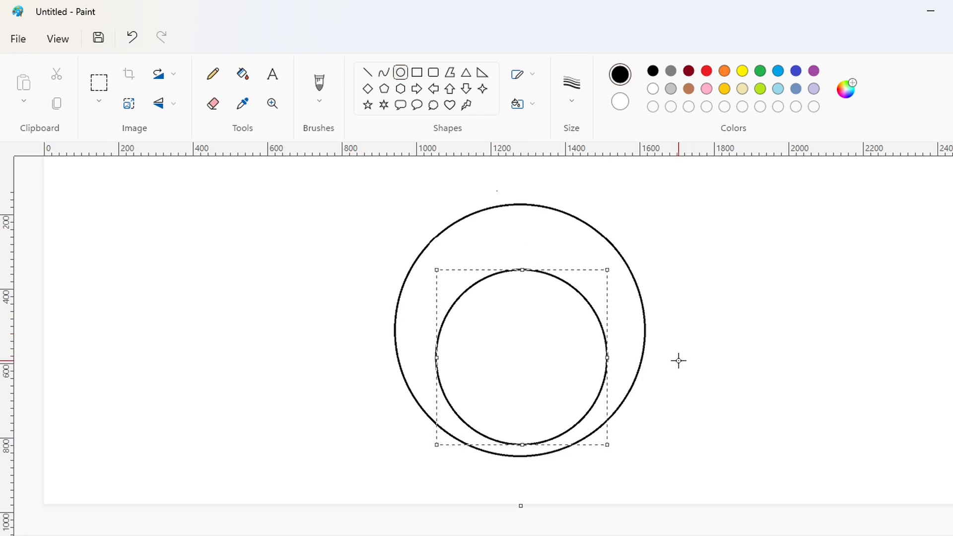
Center the smaller circle inside the larger one and fill the ring between them with black
drag(608, 407, 614, 408)
key(Left)
key(Left)
key(Left)
key(Left)
key(Left)
key(Left)
key(Left)
key(Left)
key(Left)
key(Left)
key(Down)
key(Down)
key(Down)
key(Down)
key(Down)
key(Down)
key(Down)
key(Down)
key(Down)
key(Down)
key(Down)
key(Down)
key(Down)
key(Up)
key(Up)
key(Up)
key(Up)
key(Up)
key(Up)
key(Up)
key(Up)
key(Up)
key(Up)
key(Up)
key(Up)
key(Up)
key(Up)
key(Up)
key(Up)
key(Up)
key(Up)
key(Up)
key(Up)
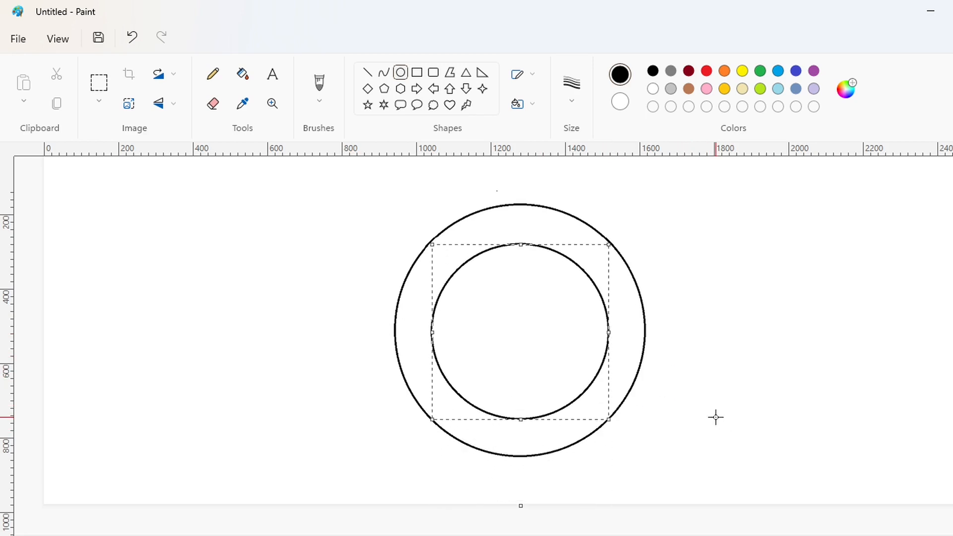
click(243, 74)
click(534, 230)
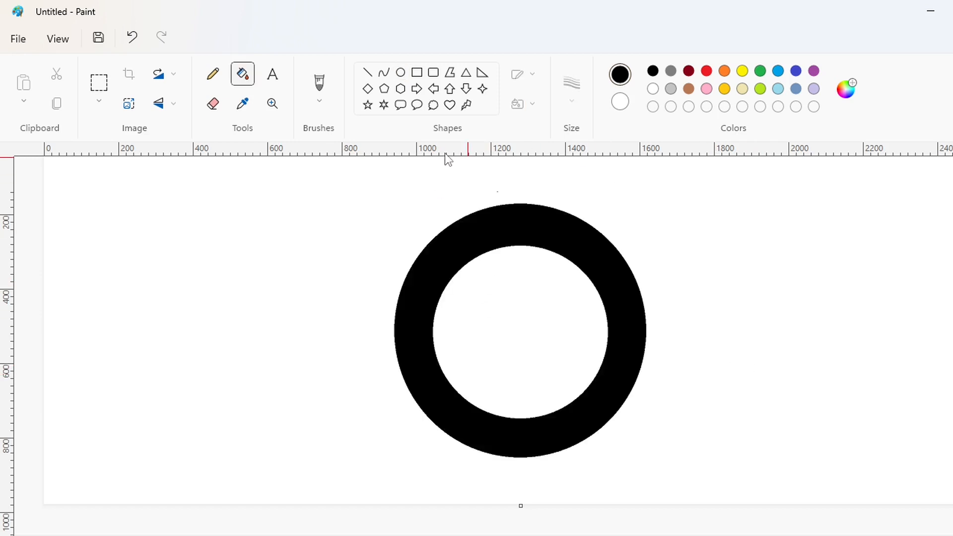
Try to divide the black ring with thin white vertical lines through its center and to the left of it
click(367, 72)
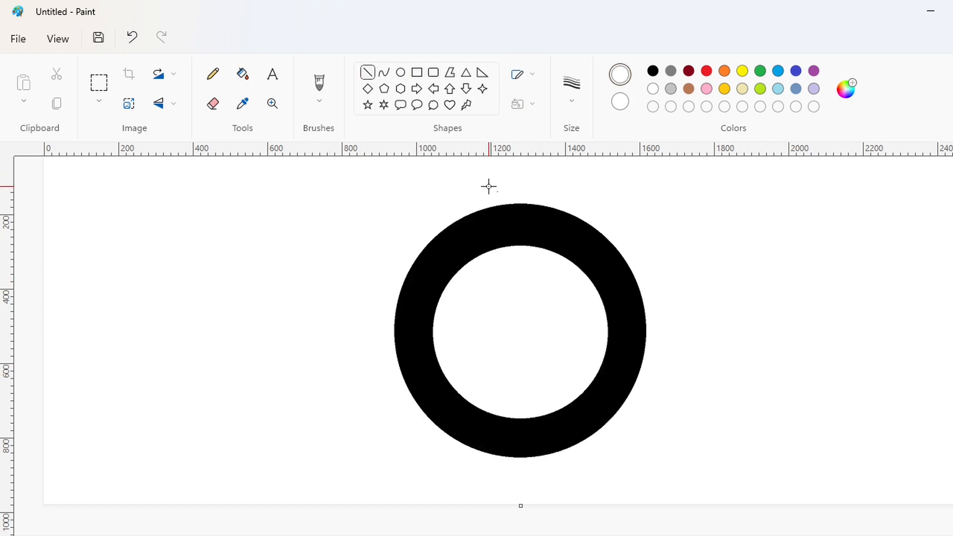
drag(490, 487, 446, 488)
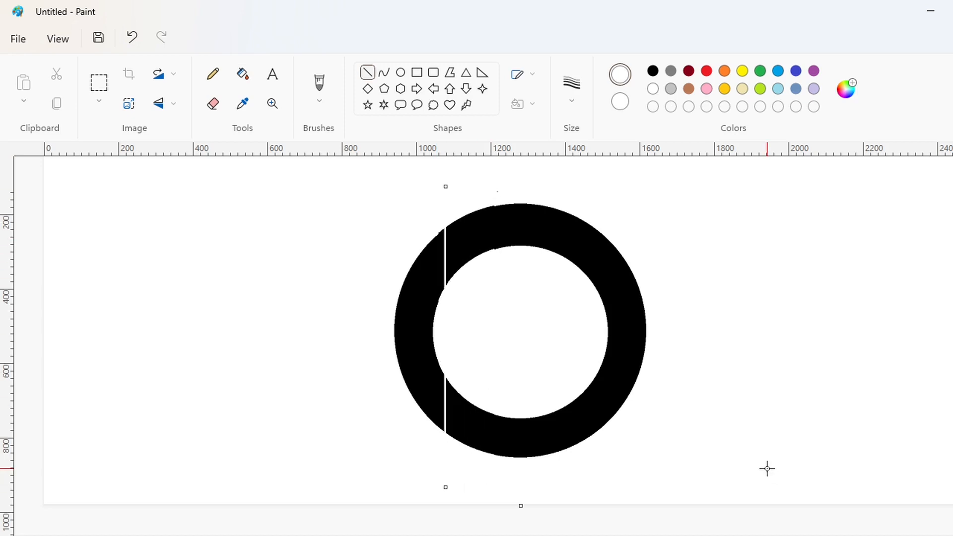
click(767, 469)
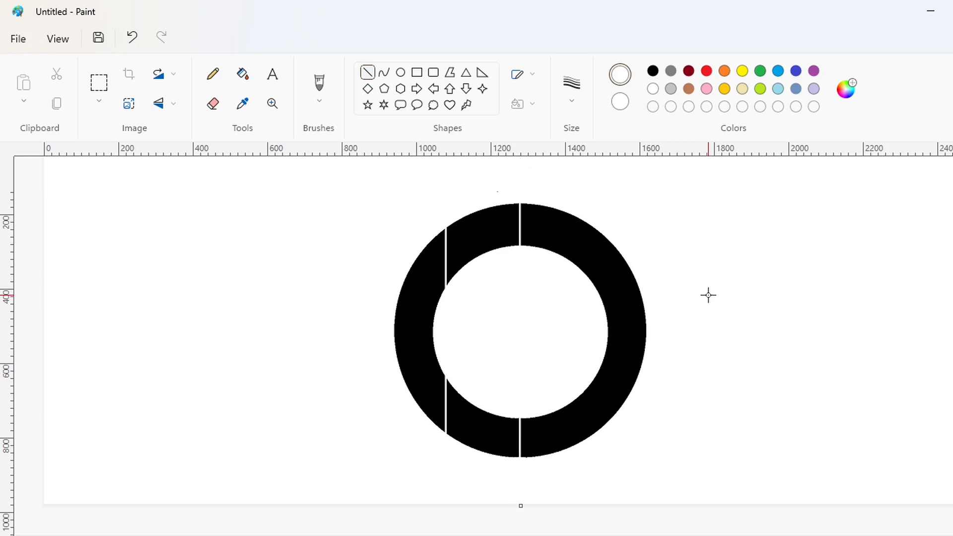
key(ctrl+z)
key(ctrl+z)
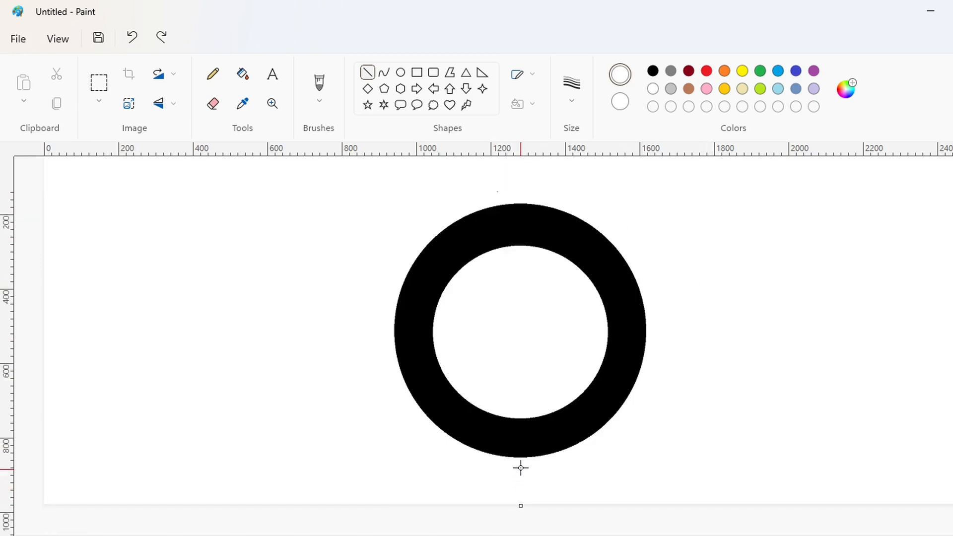
Increase the line thickness for the white dividing lines
key(ctrl+plus)
key(ctrl+plus)
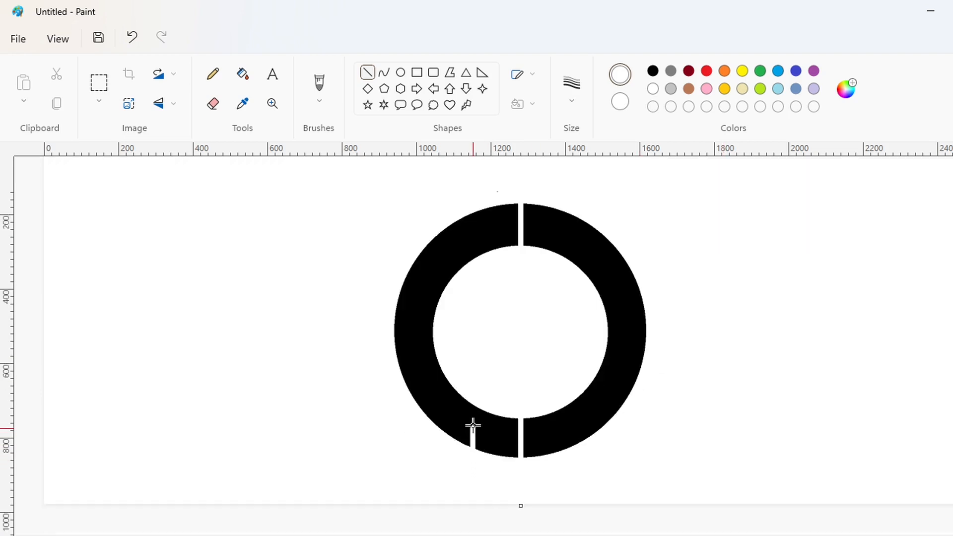
Try to divide the ring with thicker white vertical lines through its center and to the left of it
drag(473, 425, 473, 199)
key(Left)
key(Left)
key(Left)
key(Left)
key(Left)
key(Left)
key(Left)
key(Left)
key(Left)
key(Left)
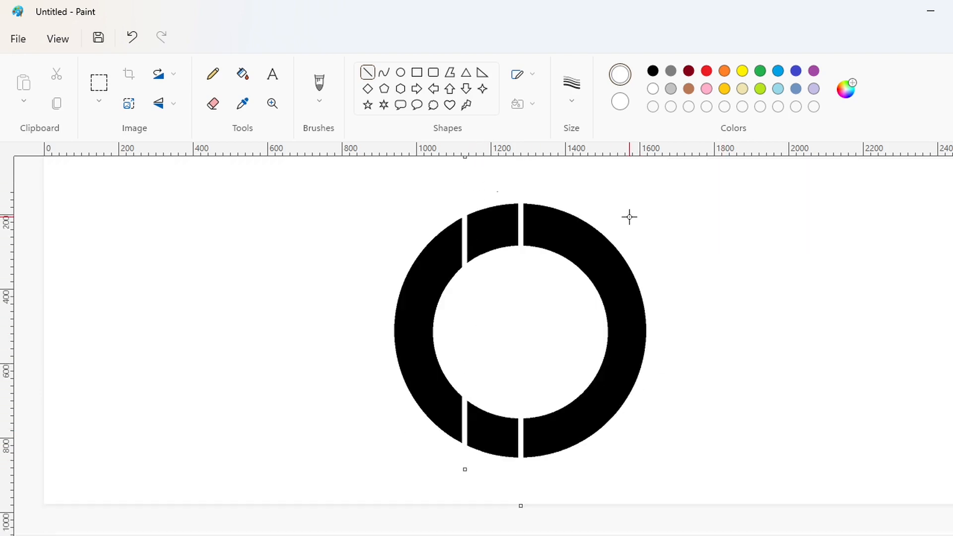
key(ctrl+z)
key(ctrl+z)
scroll(630, 217, up, 1)
scroll(685, 234, down, 1)
Draw a thick black circle about 400 px across, centered in the ring's hole, and fill the gap around it with black
click(401, 72)
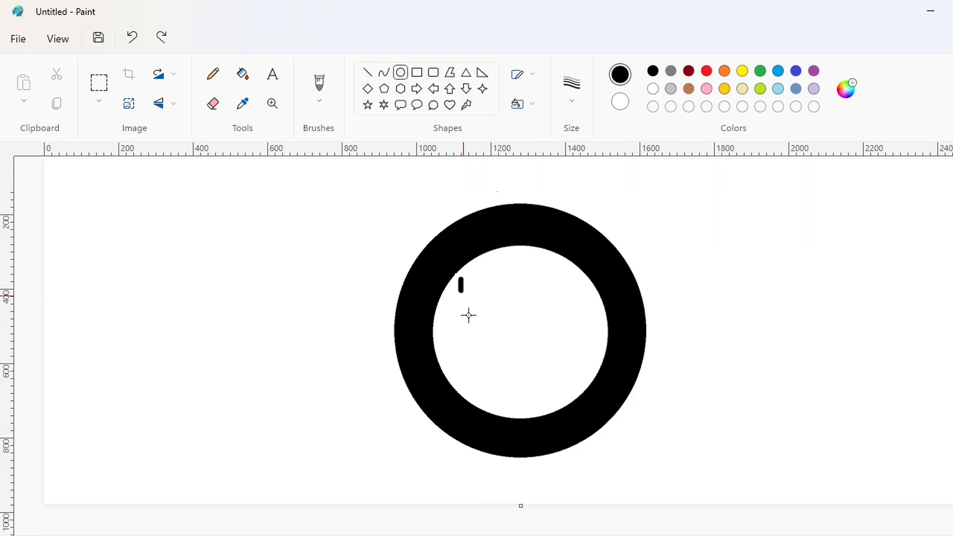
drag(468, 315, 591, 413)
drag(536, 371, 527, 361)
drag(583, 268, 601, 254)
mouse_move(537, 320)
mouse_down()
mouse_move(527, 323)
mouse_move(518, 414)
mouse_up()
key(Right)
key(Right)
key(Right)
key(Right)
key(Right)
key(Right)
key(Right)
key(Right)
key(Right)
key(Right)
key(Right)
key(Right)
key(Right)
key(Right)
key(Right)
key(Right)
key(Right)
key(Right)
key(Right)
key(Right)
key(Up)
key(Up)
key(Up)
key(Up)
key(Up)
key(Up)
key(Up)
key(Up)
key(Up)
key(Up)
key(Up)
key(Up)
key(Up)
key(Up)
key(Up)
key(Up)
key(Up)
key(Up)
key(Up)
key(Up)
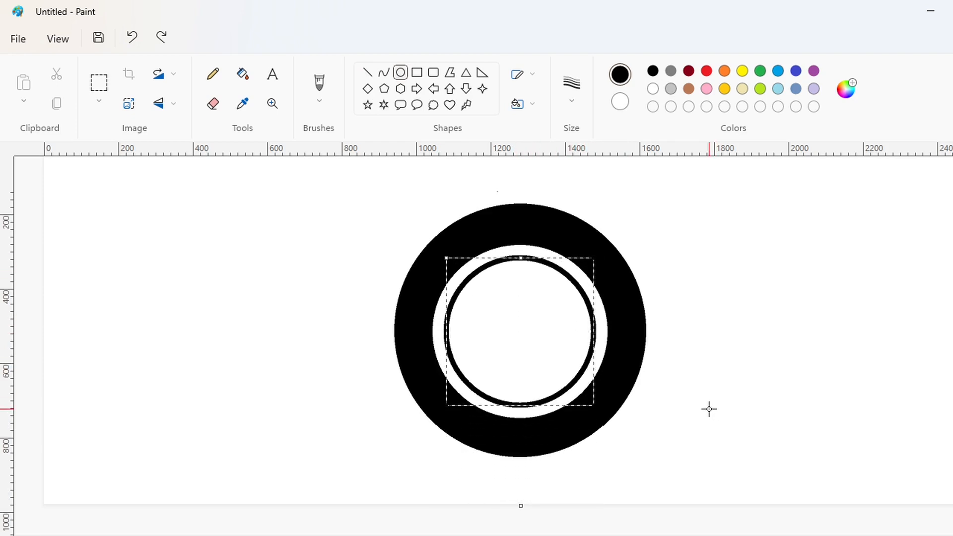
click(243, 74)
click(496, 251)
Cut the black ring with two white vertical lines, one through its center and one about 150 px left of it
click(368, 72)
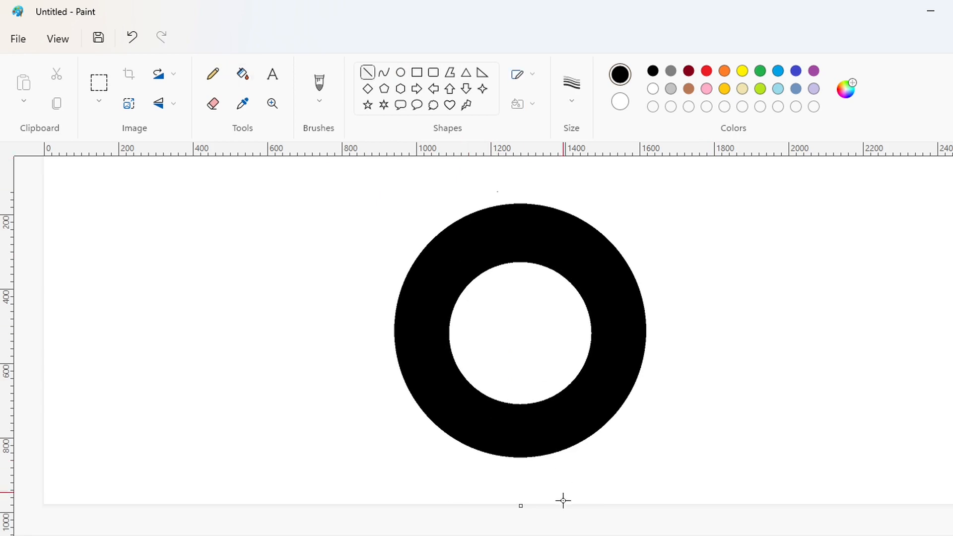
click(653, 88)
drag(520, 493, 520, 163)
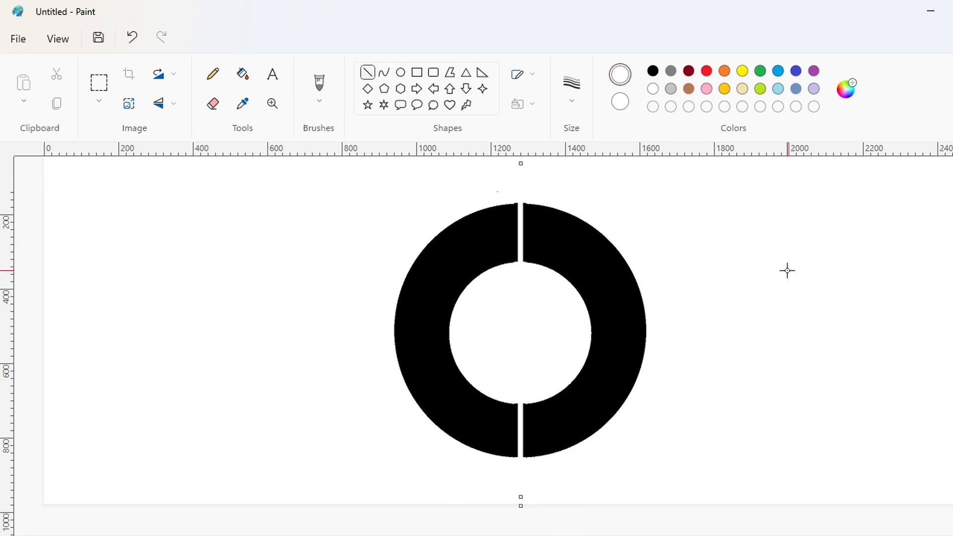
drag(455, 463, 455, 158)
key(Right)
key(Right)
key(Right)
key(Right)
key(Right)
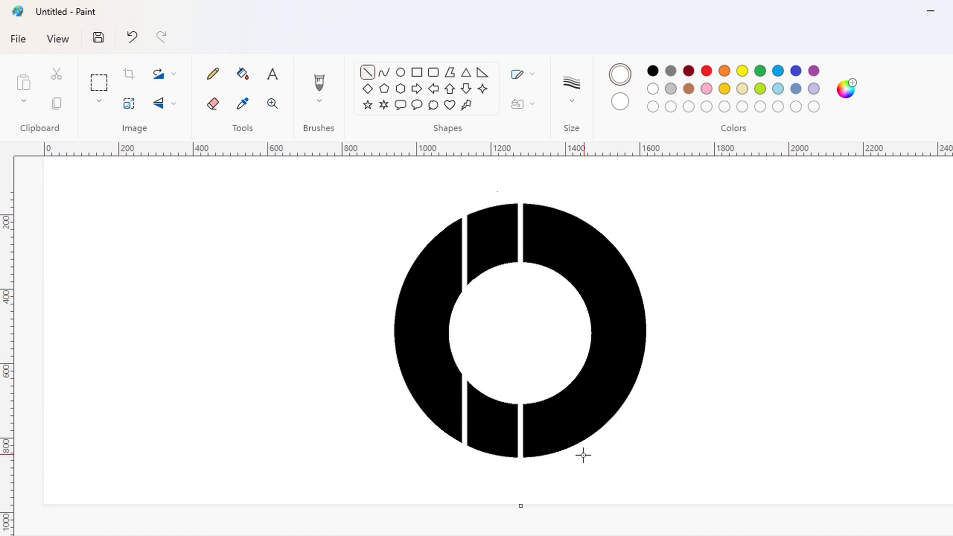
Add a matching white vertical line through the ring about 150 px right of its center
drag(560, 447, 559, 164)
key(Right)
key(Right)
key(Right)
key(Right)
key(Right)
key(Right)
key(Right)
key(Right)
key(Right)
key(Right)
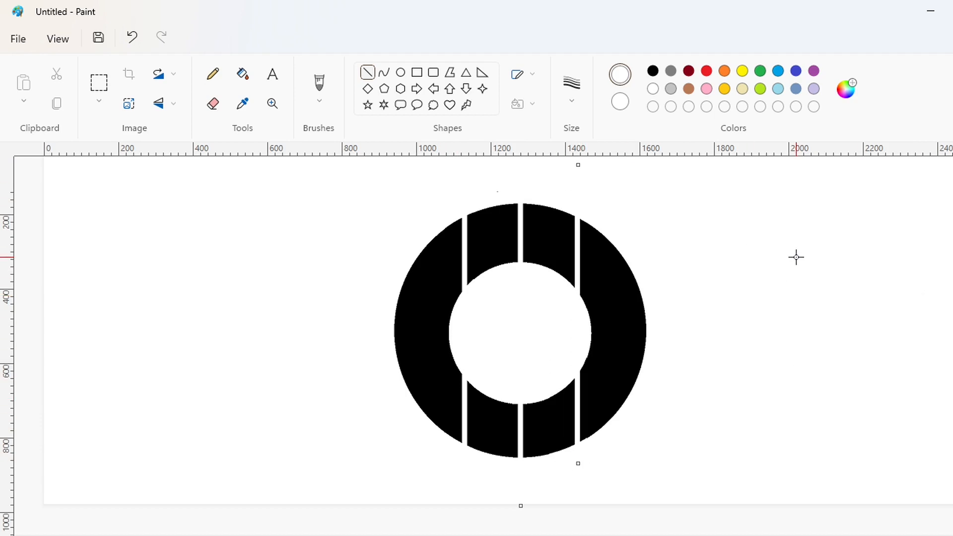
key(Right)
key(Right)
key(Right)
key(Right)
key(Right)
key(Right)
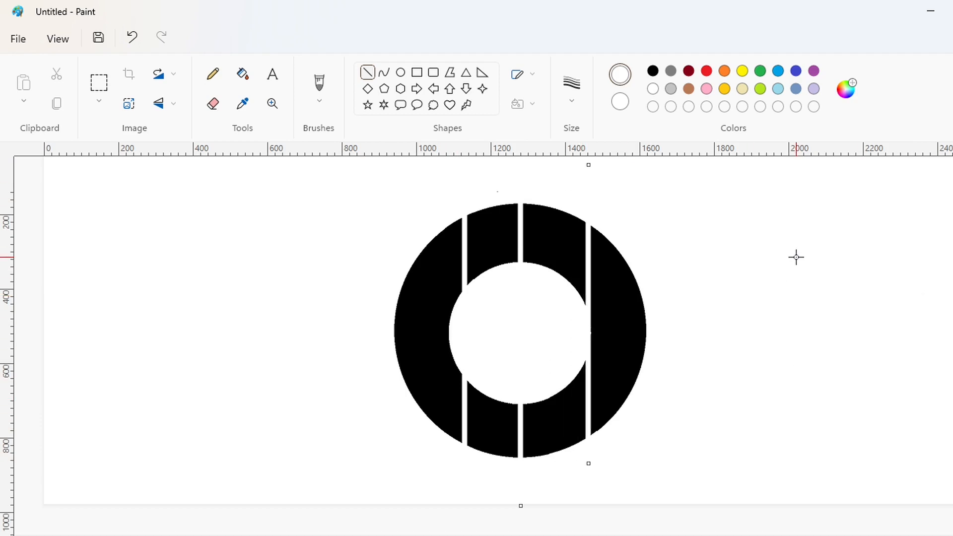
key(Left)
key(Left)
key(Left)
key(Left)
key(Left)
key(Left)
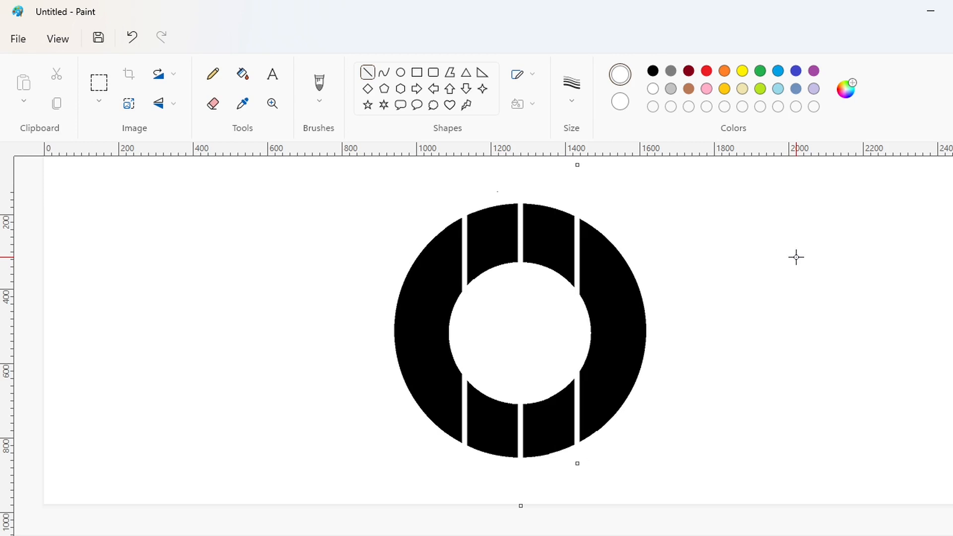
Draw a black vertical line across the ring's hole along the inner edge of the left white gap
scroll(795, 281, up, 2)
scroll(796, 281, down, 2)
click(943, 535)
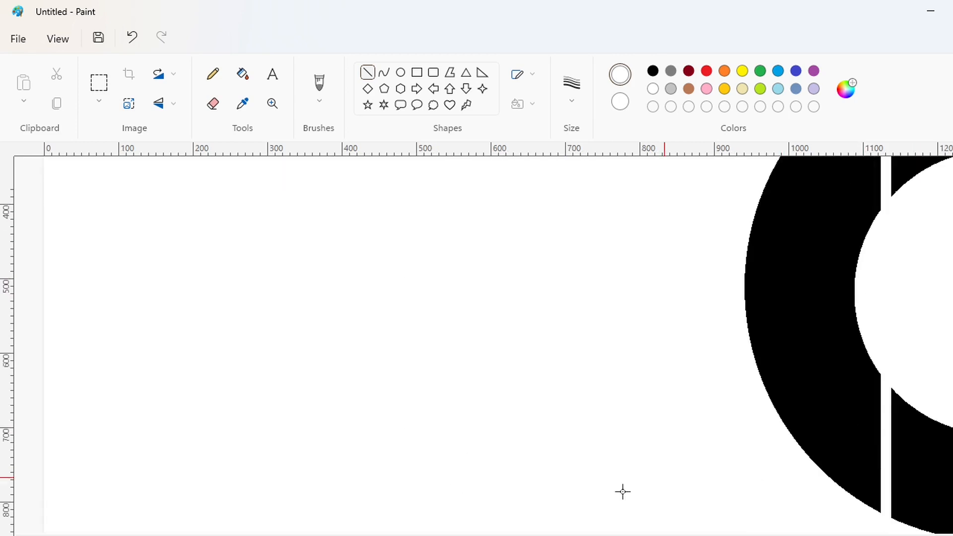
drag(442, 534, 658, 535)
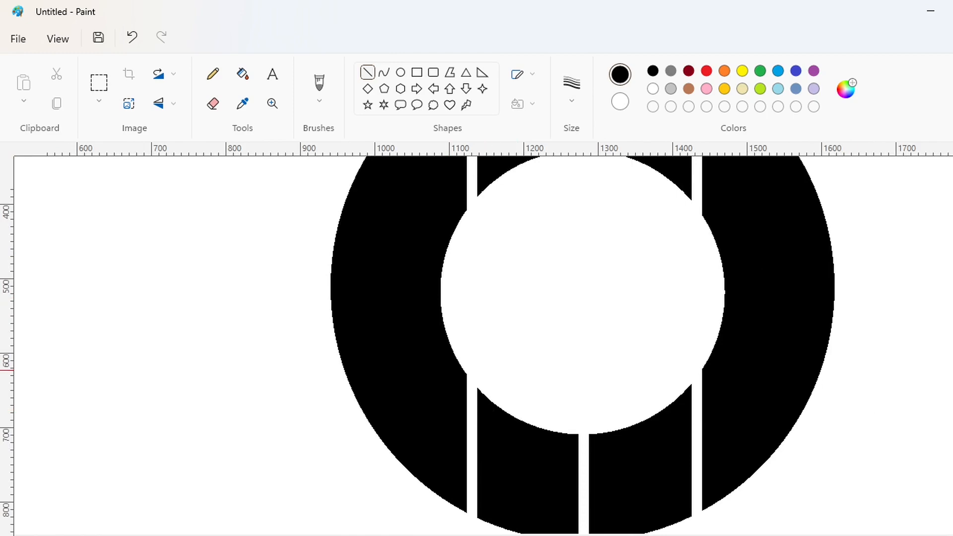
scroll(481, 480, up, 2)
drag(482, 456, 482, 250)
key(Left)
key(Left)
key(Left)
key(Left)
key(Left)
key(Left)
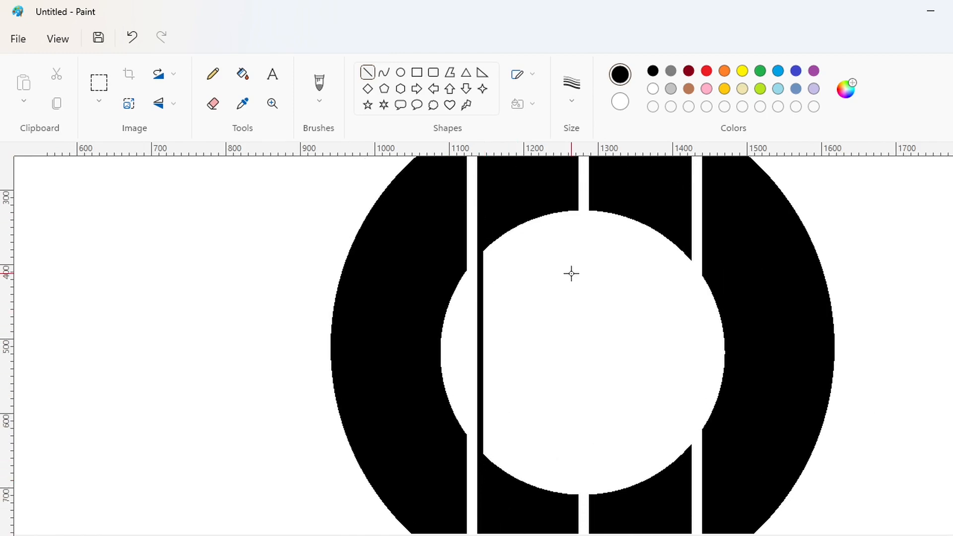
Draw black vertical lines across the hole along both sides of the central white gap
drag(569, 504, 569, 181)
key(Right)
key(Right)
key(Right)
key(Right)
key(Right)
key(Right)
key(Right)
key(Right)
key(Right)
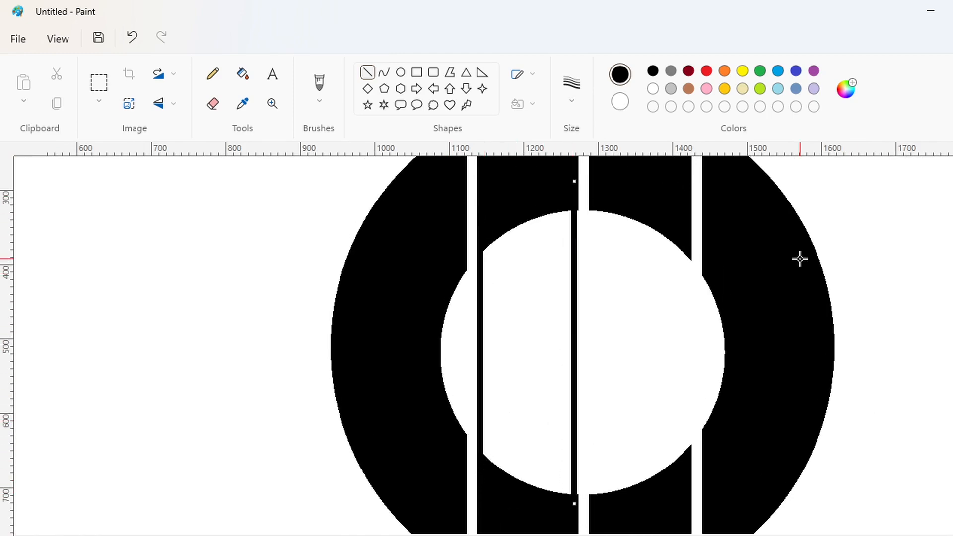
click(566, 426)
drag(594, 504, 594, 199)
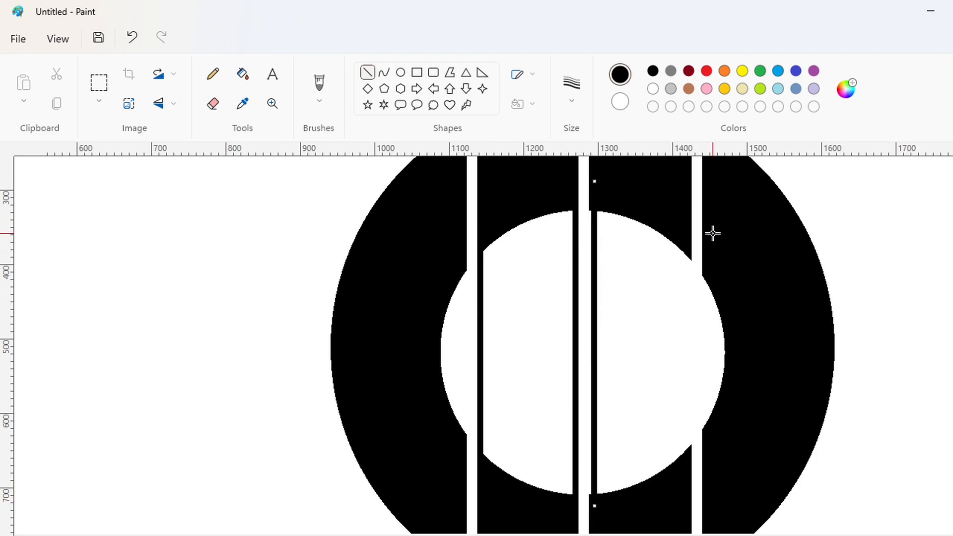
key(Left)
key(Left)
key(Left)
key(Left)
key(Left)
key(Left)
key(Left)
key(Left)
Draw black vertical lines across the hole along both sides of the right white gap
drag(684, 453, 685, 251)
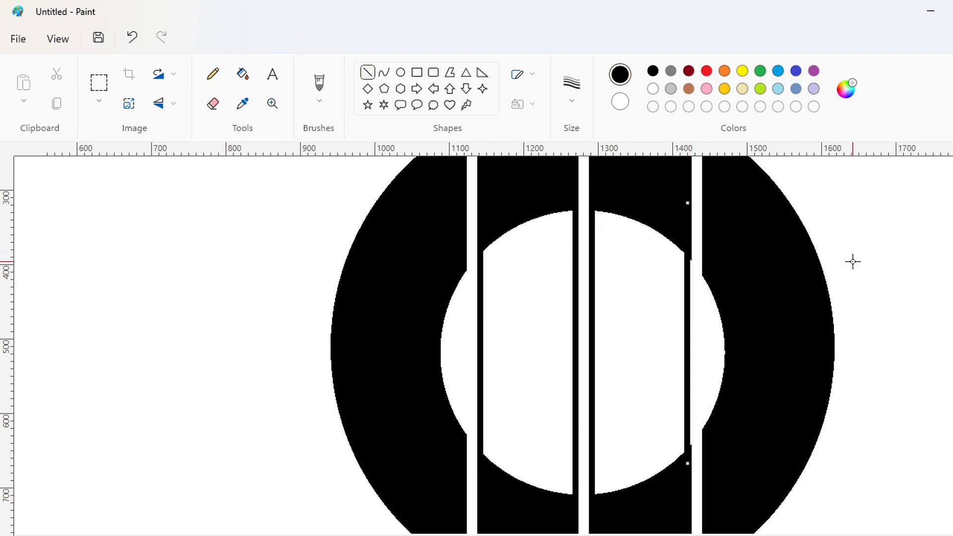
key(Right)
key(Right)
key(Right)
key(Right)
key(Right)
key(Right)
key(Right)
key(Right)
drag(706, 434, 706, 232)
key(Right)
key(Right)
key(Right)
key(Right)
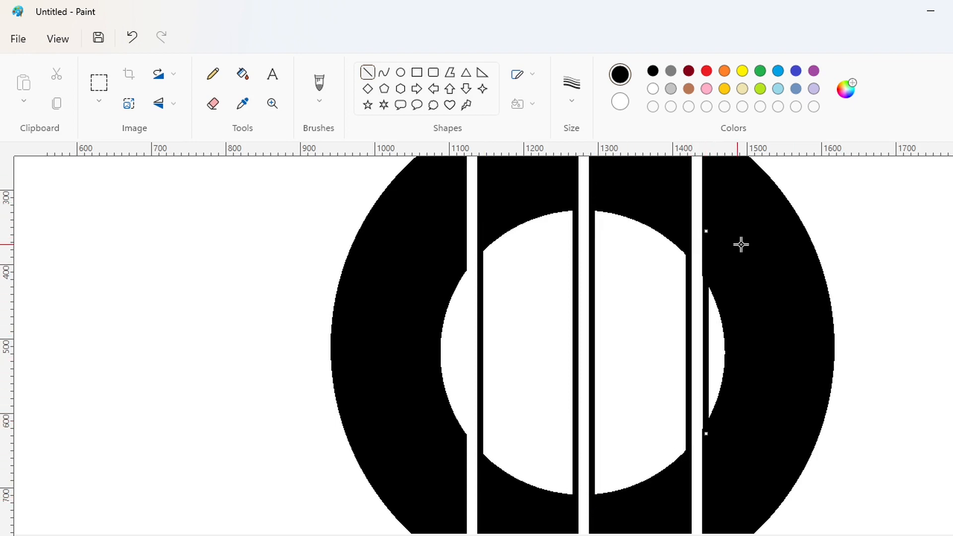
key(Left)
key(Left)
key(Left)
key(Left)
Fill the three enclosed white areas of the hole right of the left gap with black
click(242, 74)
click(527, 281)
click(646, 292)
click(716, 330)
Draw a purple ellipse about 230 px wide over the upper part of the two left strips, ending near the central gap
click(858, 535)
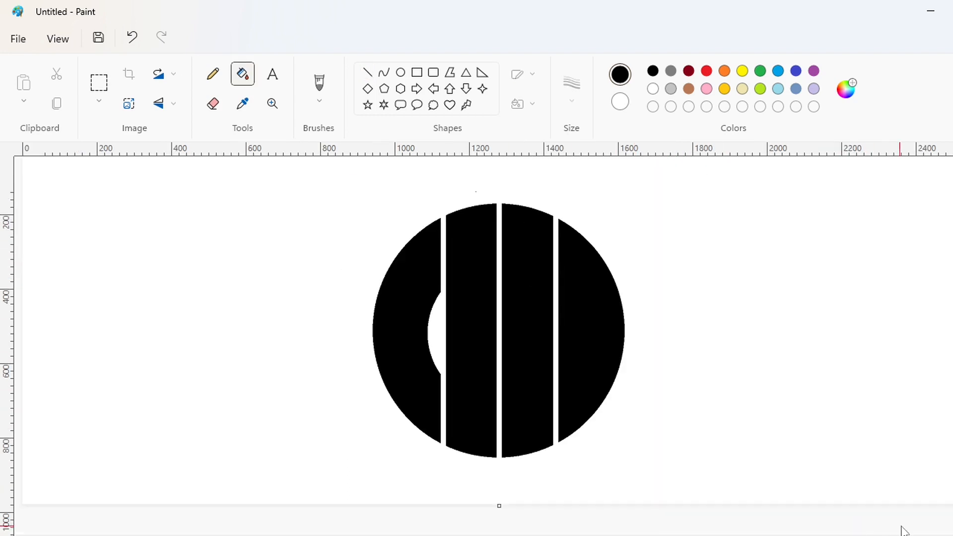
key(ctrl+plus)
click(401, 72)
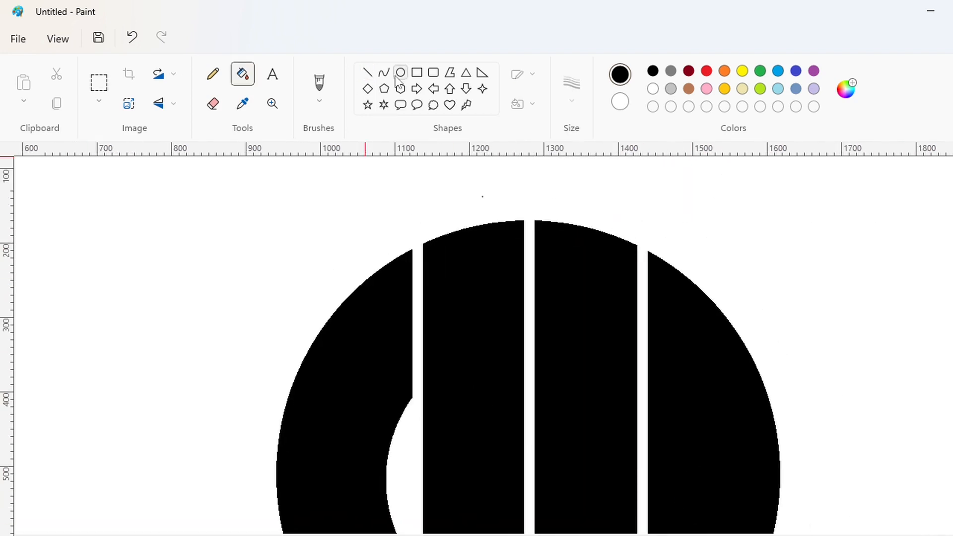
click(814, 70)
drag(432, 293, 540, 418)
drag(502, 374, 495, 375)
drag(540, 291, 476, 326)
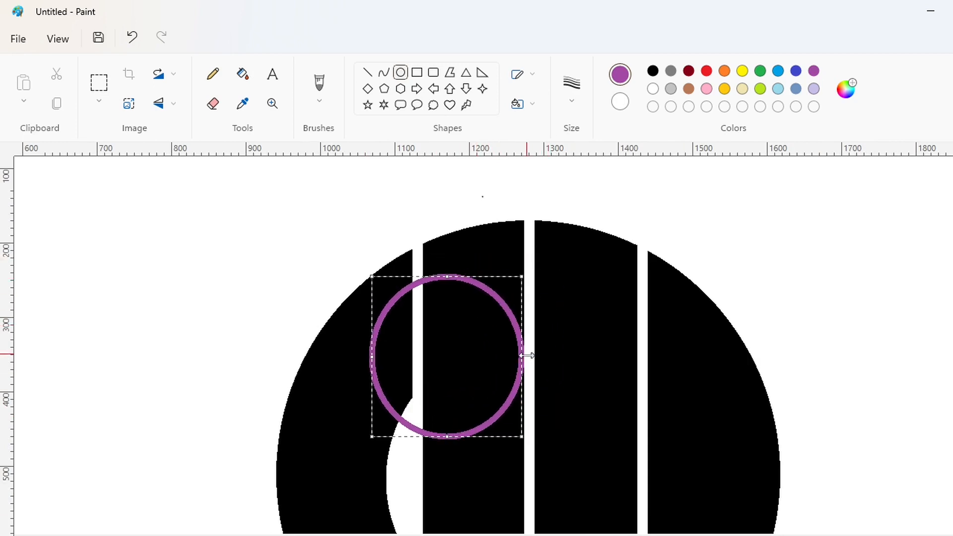
drag(527, 356, 549, 356)
key(Left)
key(Left)
key(Left)
key(Left)
key(Left)
key(Left)
key(Left)
key(Left)
key(Left)
key(Left)
key(Left)
key(Left)
key(Left)
key(Left)
key(Left)
key(Left)
key(Left)
key(Left)
key(Left)
key(Left)
key(Right)
key(Right)
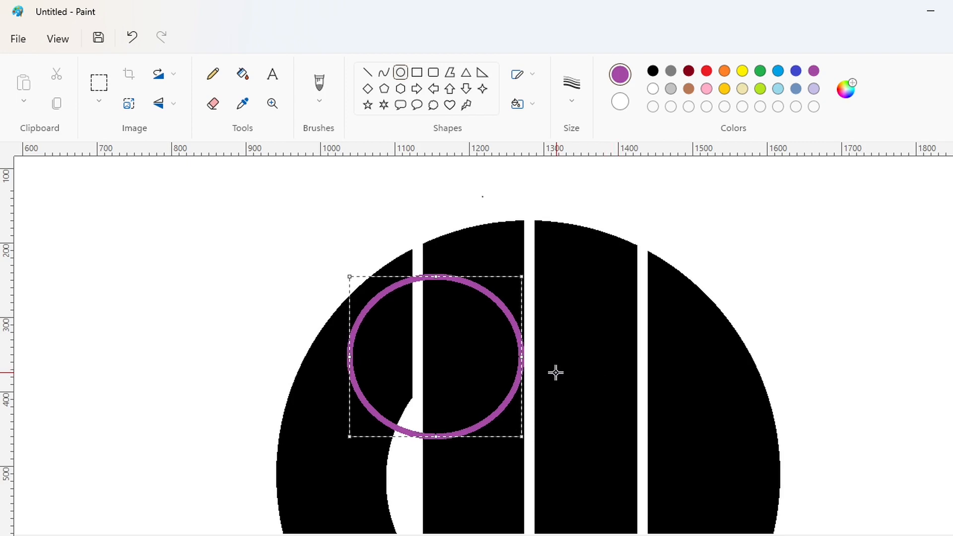
Enlarge the purple ellipse slightly and place it on the blank canvas left of the black circle
drag(429, 276, 429, 266)
key(Left)
key(Left)
key(Left)
key(Left)
key(Left)
key(Left)
key(Left)
key(Left)
key(Left)
key(Left)
key(Left)
key(Left)
key(Left)
key(Left)
key(Left)
key(Left)
key(Left)
key(Left)
key(Left)
key(Left)
drag(522, 350, 198, 307)
key(Right)
key(Right)
key(Right)
key(Right)
click(278, 296)
Cut the purple ellipse with white lines at its right and lower edges and erase all but its lower-right arc
click(945, 531)
scroll(645, 453, down, 3)
click(368, 73)
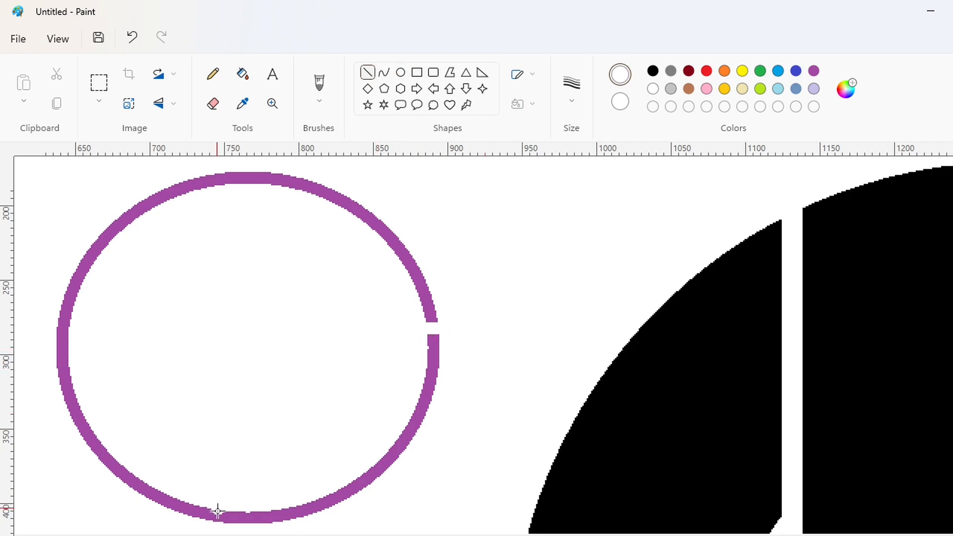
key(Right)
key(Right)
click(243, 82)
click(260, 178)
Copy the purple arc and paste a duplicate of it
click(103, 83)
drag(487, 292, 159, 535)
key(ctrl+c)
scroll(719, 487, down, 2)
key(ctrl+v)
Place the pasted arc with a transparent background on the second black strip, its upper end against the central gap
drag(113, 238, 449, 296)
click(99, 101)
click(124, 226)
key(Right)
key(Right)
key(Right)
key(Right)
key(Right)
key(Right)
key(Right)
key(Right)
key(Right)
key(Right)
key(Right)
key(Right)
key(Right)
key(Right)
key(Right)
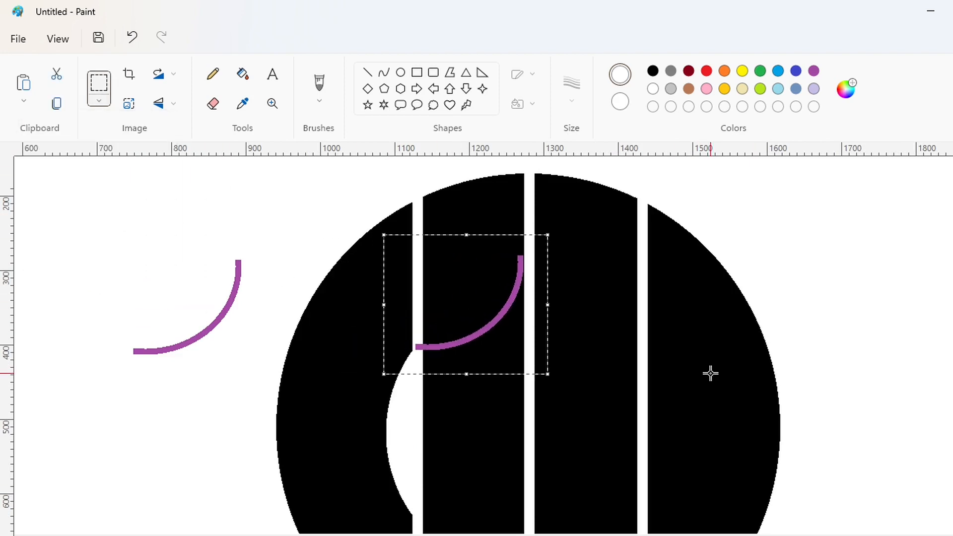
key(Right)
click(710, 373)
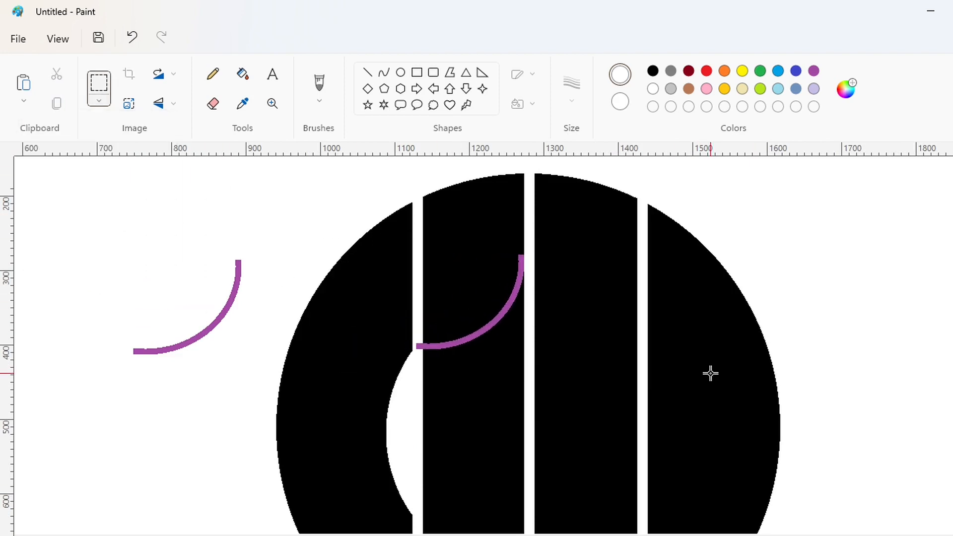
Paste another copy of the arc, flip it vertically and align it directly beneath the first arc
key(ctrl+v)
click(173, 104)
click(172, 133)
drag(127, 256, 453, 418)
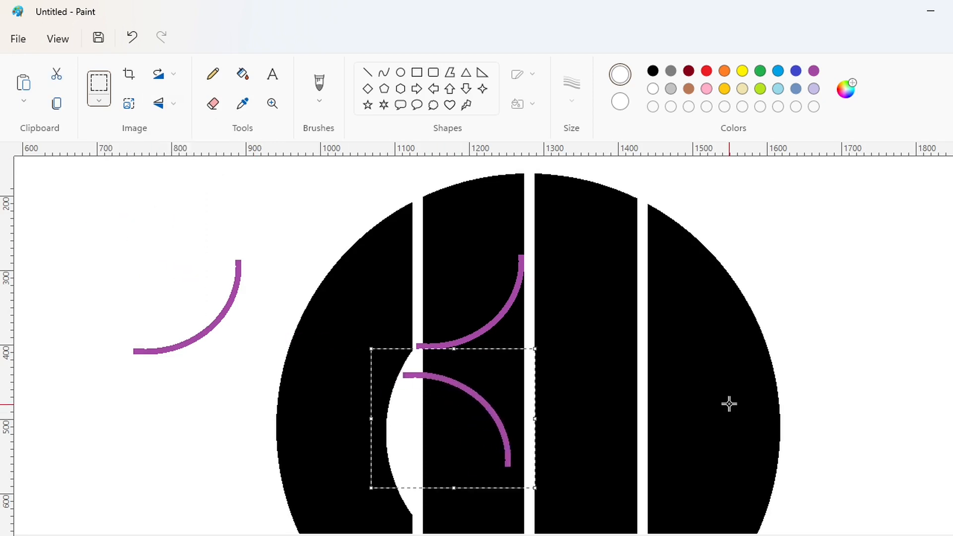
key(Right)
key(Right)
key(Right)
key(Right)
key(Right)
key(Right)
key(Right)
key(Right)
key(Right)
key(Right)
key(Right)
key(Right)
key(Right)
key(Right)
key(Right)
key(Right)
key(Right)
key(Right)
key(Up)
key(Up)
key(Up)
key(Up)
key(Up)
key(Up)
key(Up)
key(Up)
key(Up)
key(Up)
key(Up)
key(Up)
key(Up)
key(Up)
key(Up)
key(Up)
key(Up)
key(Up)
key(Up)
key(Up)
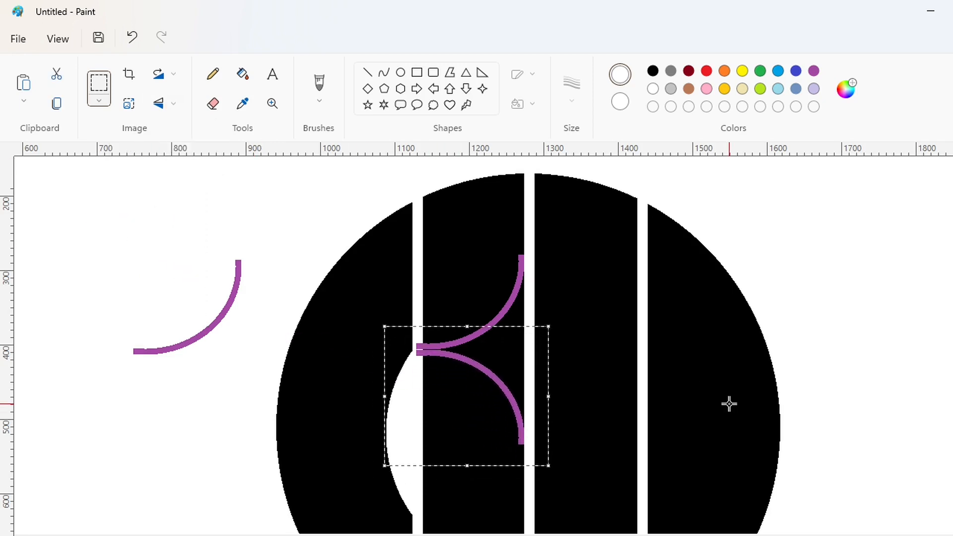
click(500, 289)
Trim the arcs at the left white gap, and fill the area between them with white and both arcs with black
click(368, 72)
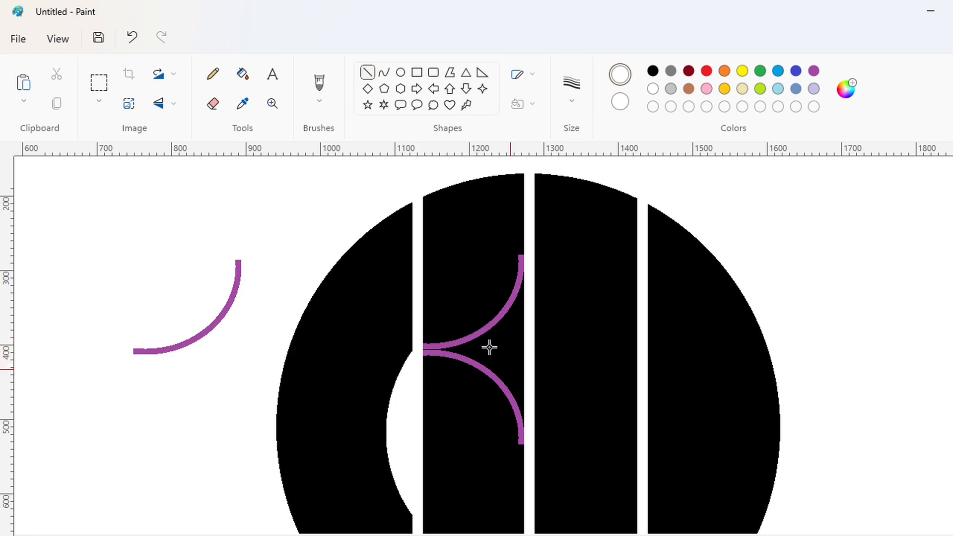
click(242, 73)
click(515, 353)
click(653, 70)
click(508, 318)
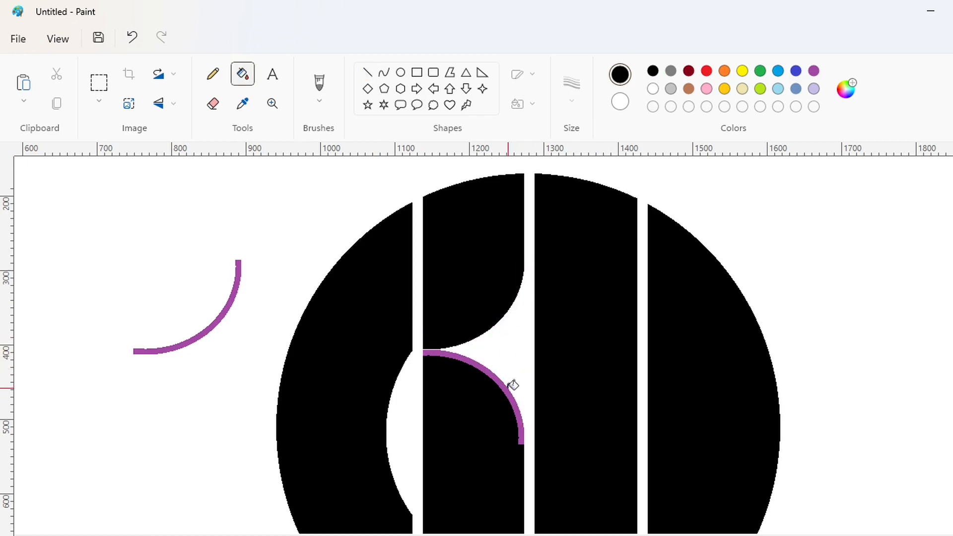
click(513, 385)
scroll(646, 413, down, 2)
scroll(719, 437, down, 2)
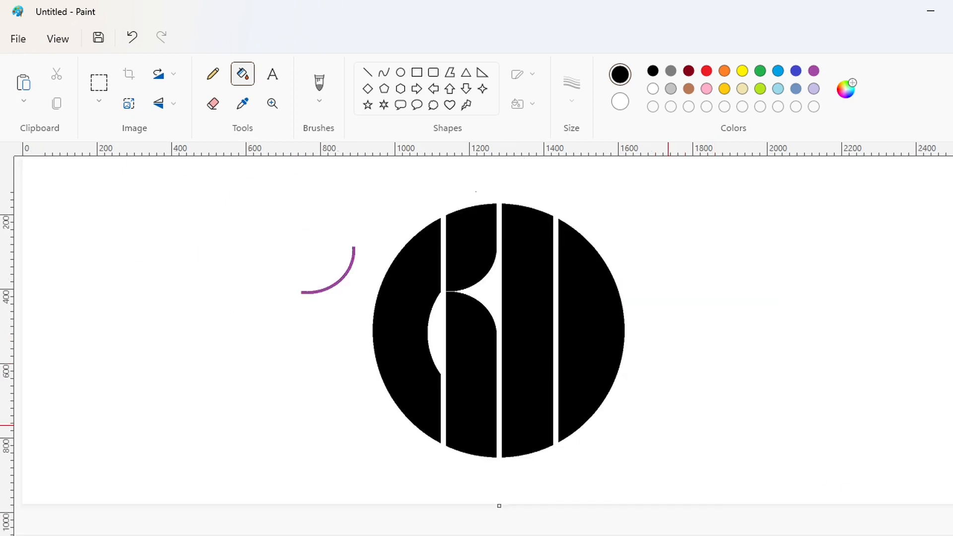
Paste a copy of the purple arc, flip it vertically and place it near the lower end of the third strip
scroll(697, 472, up, 3)
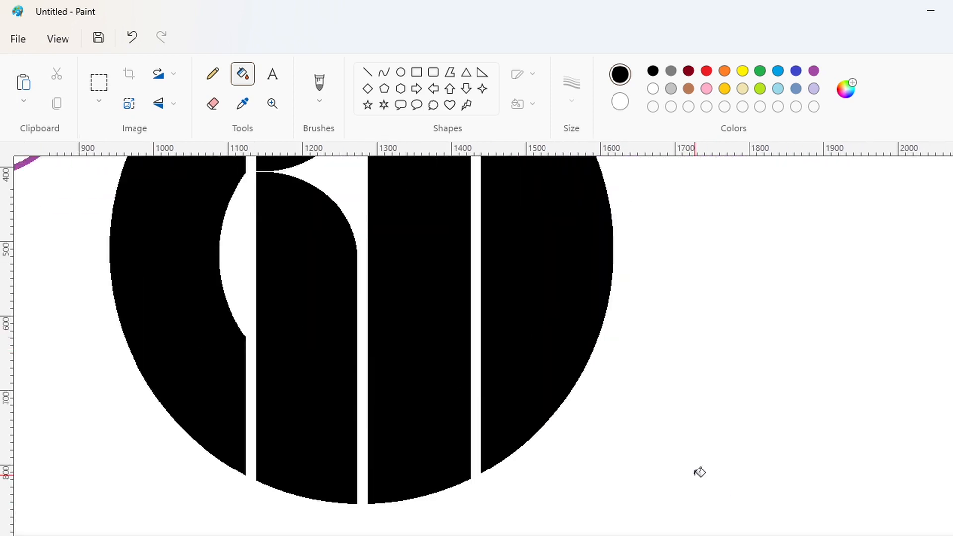
key(ctrl+v)
click(158, 104)
click(149, 132)
drag(151, 242, 438, 416)
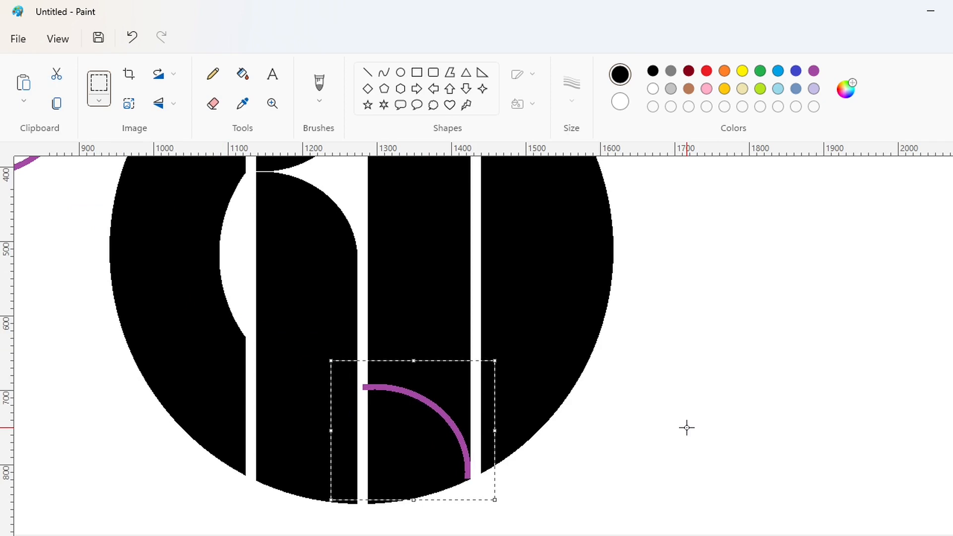
key(Up)
key(Up)
key(Up)
key(Up)
key(Up)
key(Up)
key(Up)
key(Up)
key(Up)
key(Up)
key(Up)
key(Up)
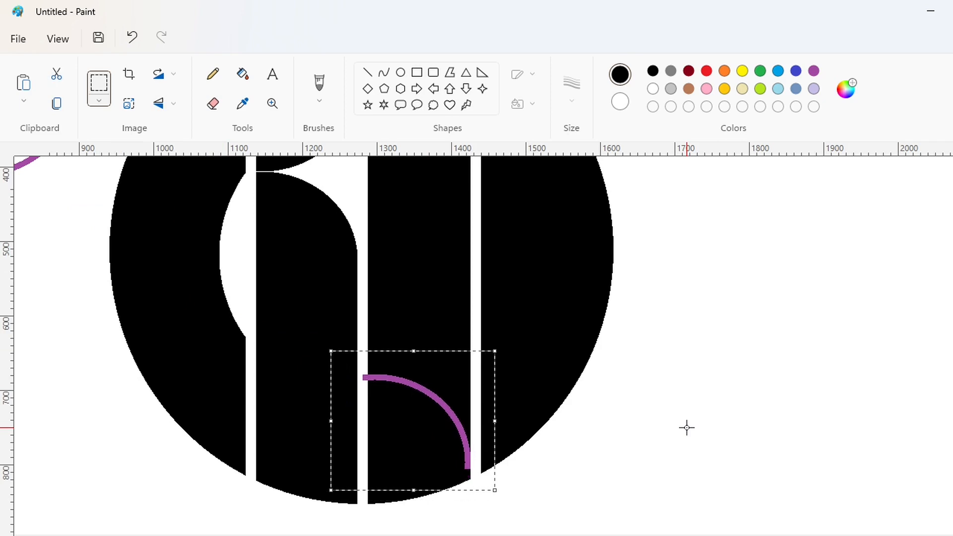
Paste another unflipped arc copy and align it directly above the flipped arc on the third strip
key(ctrl+v)
drag(162, 264, 450, 307)
key(Down)
key(Down)
key(Down)
key(Down)
key(Down)
key(Down)
key(Down)
key(Down)
key(Down)
key(Down)
key(Down)
key(Down)
key(Down)
key(Down)
key(Down)
key(Down)
key(Down)
key(Down)
key(Down)
key(Down)
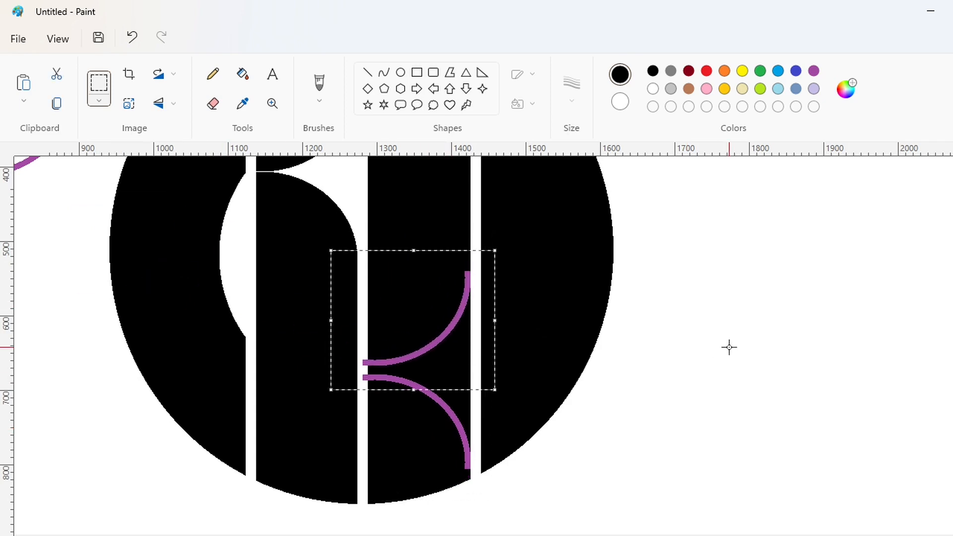
click(730, 348)
Trim both arcs at the central gap, fill the area between them with white and recolor the arcs black
click(367, 73)
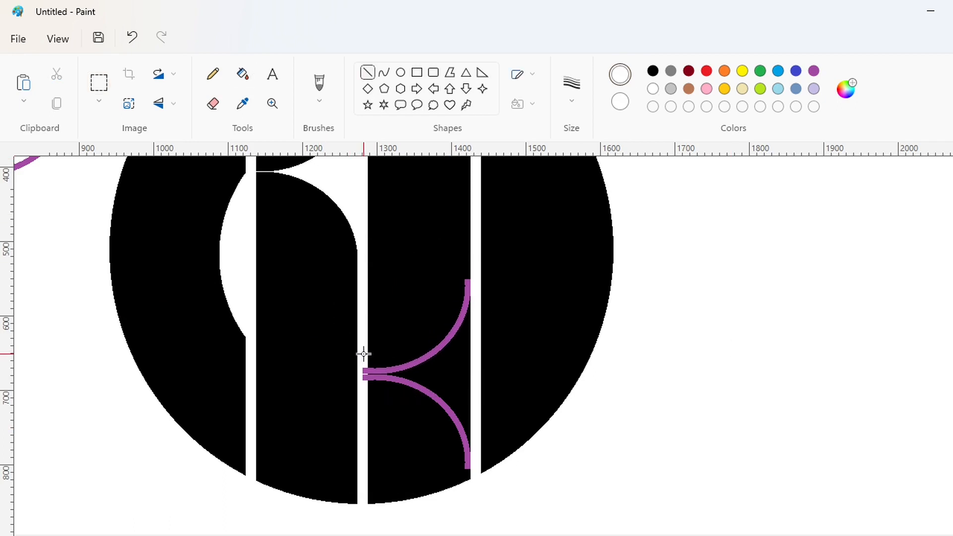
click(243, 73)
click(437, 374)
click(653, 71)
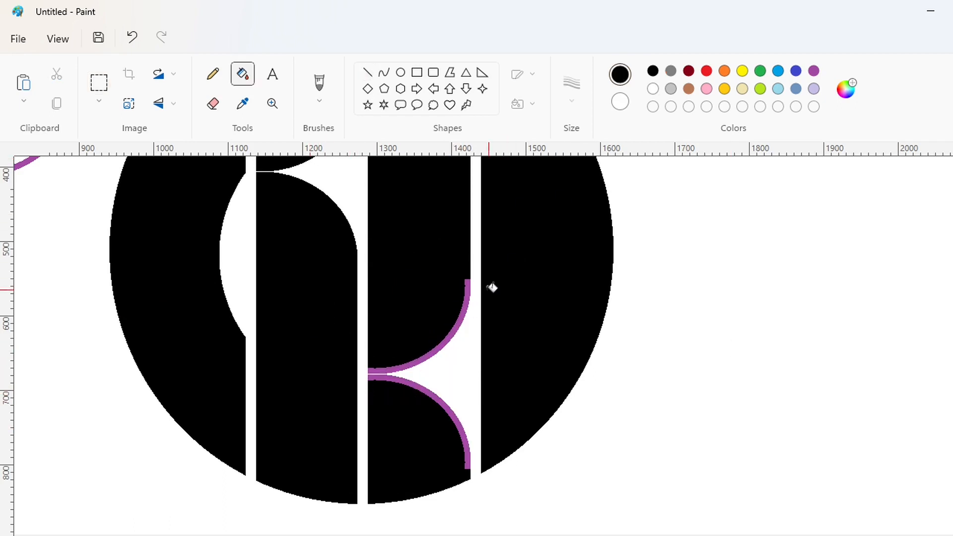
click(462, 315)
click(460, 426)
Paste an arc copy and position it across the upper part of the fourth strip, from the gap to the rim
click(864, 535)
click(880, 535)
drag(275, 535, 633, 535)
key(ctrl+v)
drag(139, 272, 443, 364)
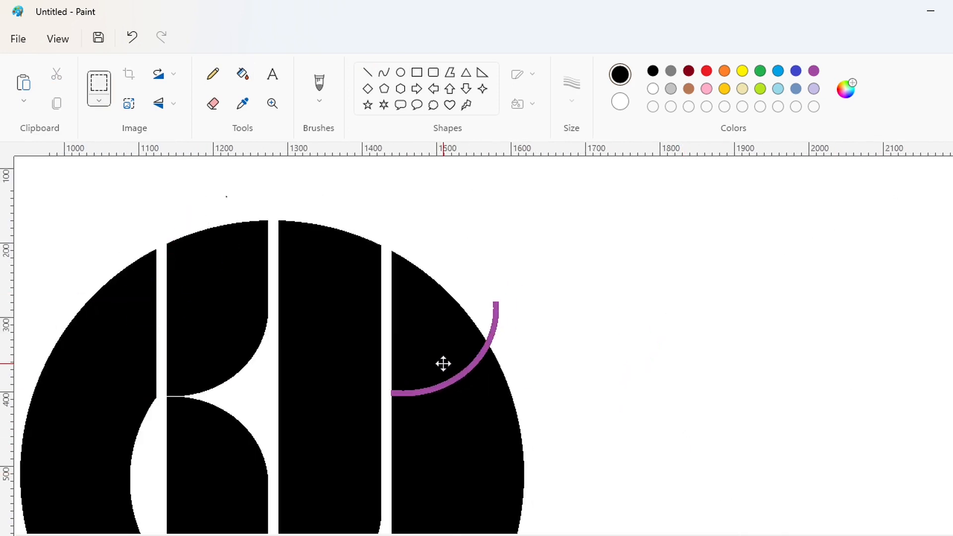
scroll(694, 404, down, 2)
key(Down)
key(Down)
key(Down)
key(Down)
key(Down)
key(Down)
key(Down)
key(Down)
key(Down)
key(Down)
key(Down)
key(Down)
key(Down)
key(Down)
key(Down)
key(Down)
key(Down)
key(Down)
key(Down)
key(Down)
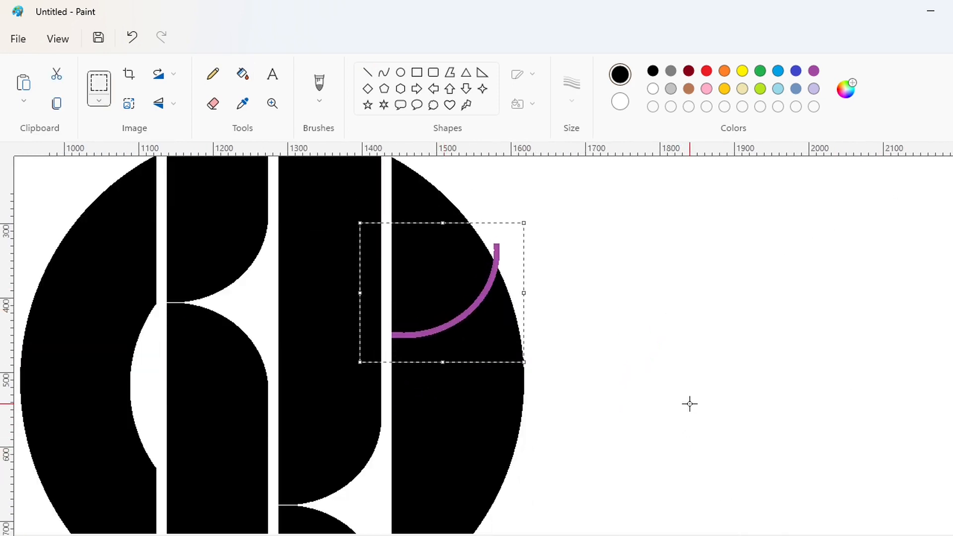
key(Down)
key(Down)
key(Down)
key(Down)
key(Down)
key(Down)
key(Down)
key(Down)
key(Down)
key(Down)
key(Down)
key(Down)
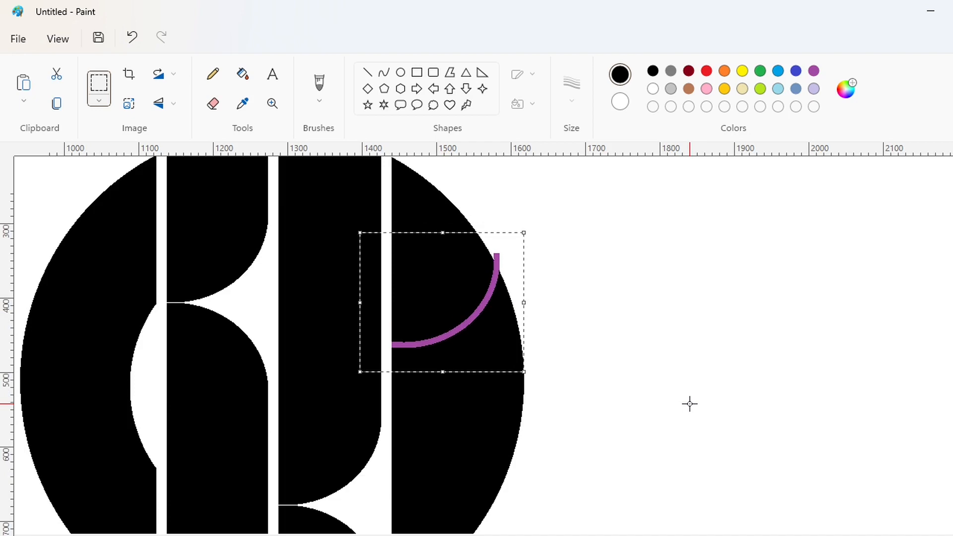
key(Up)
key(Up)
key(Up)
key(Up)
key(Up)
key(Up)
key(Up)
key(Up)
key(Up)
key(Up)
key(Up)
key(Up)
key(Up)
key(Up)
key(Right)
Fill the arc on the fourth strip with white
click(243, 74)
click(653, 89)
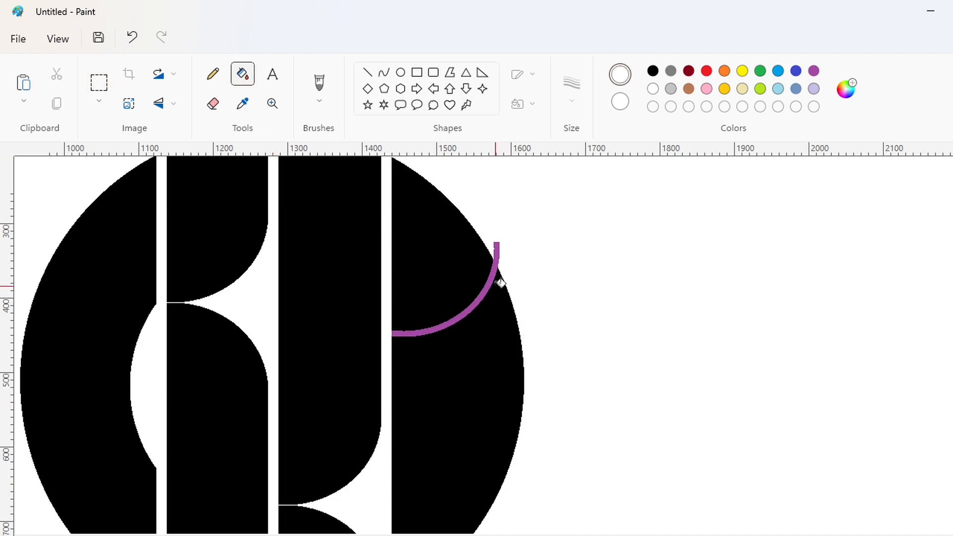
click(496, 279)
scroll(536, 308, up, 2)
ctrl+scroll(802, 428, down, 2)
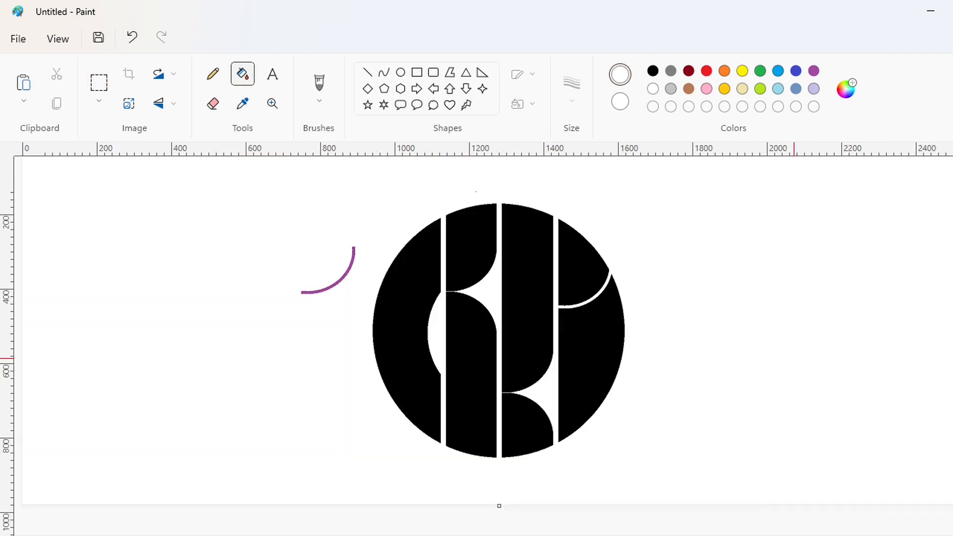
Copy the upper part of the fourth strip and paste it on the empty canvas beside the logo
click(887, 534)
scroll(499, 348, right, 9)
click(99, 82)
drag(342, 221, 575, 475)
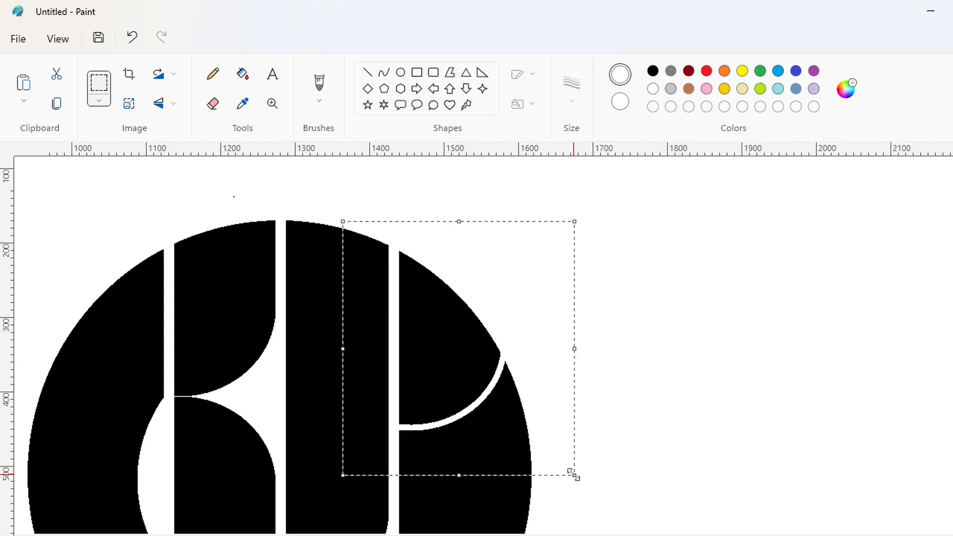
key(ctrl+c)
key(ctrl+v)
drag(97, 285, 805, 339)
Fill the excess pieces around the copied wedge with white and the wedge itself with purple
click(243, 74)
click(745, 318)
click(839, 437)
click(813, 71)
click(819, 269)
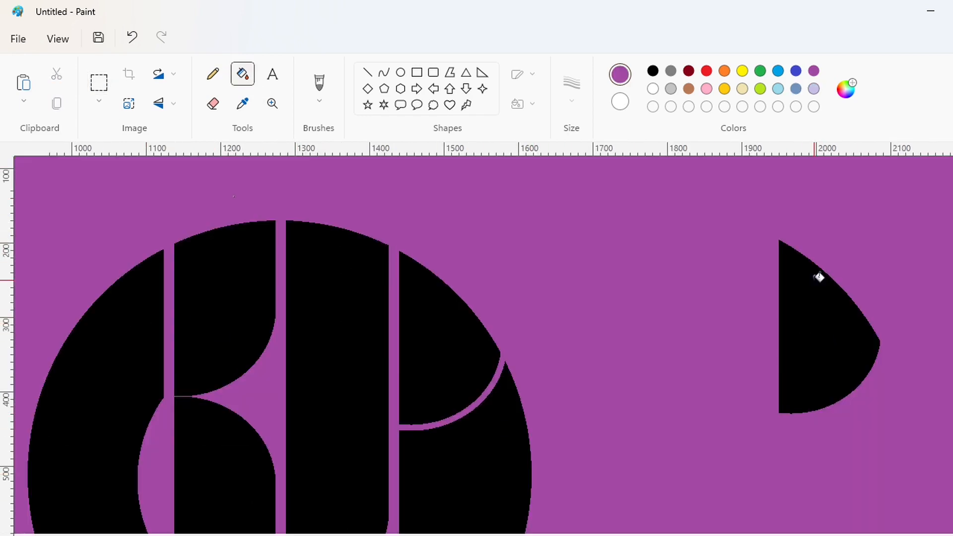
key(ctrl+z)
click(822, 308)
Copy the purple wedge, flip the pasted copy vertically and fit it onto the lower end of the fourth strip
click(99, 82)
drag(756, 217, 949, 462)
key(ctrl+c)
scroll(564, 448, down, 3)
key(ctrl+v)
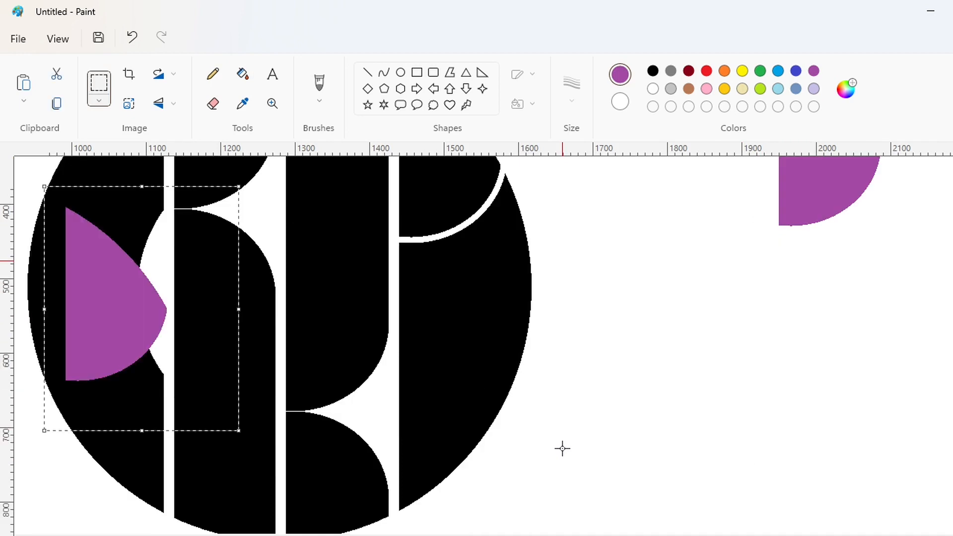
click(159, 103)
click(165, 133)
drag(112, 339, 447, 416)
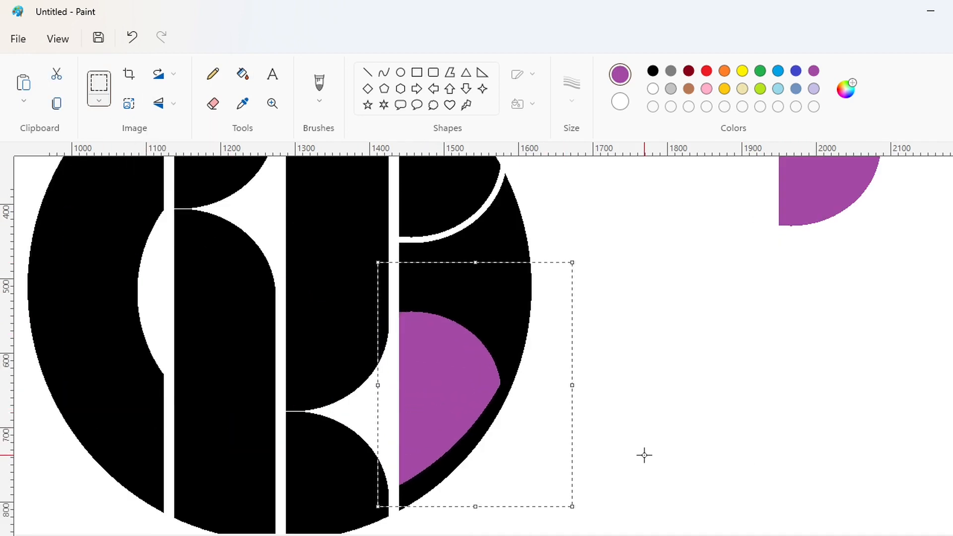
key(Down)
key(Down)
key(Down)
key(Down)
key(Down)
key(Down)
key(Down)
key(Down)
key(Down)
key(Down)
key(Down)
key(Down)
key(Down)
key(Down)
key(Down)
key(Down)
key(Down)
key(Down)
key(Down)
key(Down)
key(Down)
key(Down)
key(Down)
key(Down)
key(Down)
Fill the area between the fourth strip's two wedges with white and the lower wedge with black
click(243, 74)
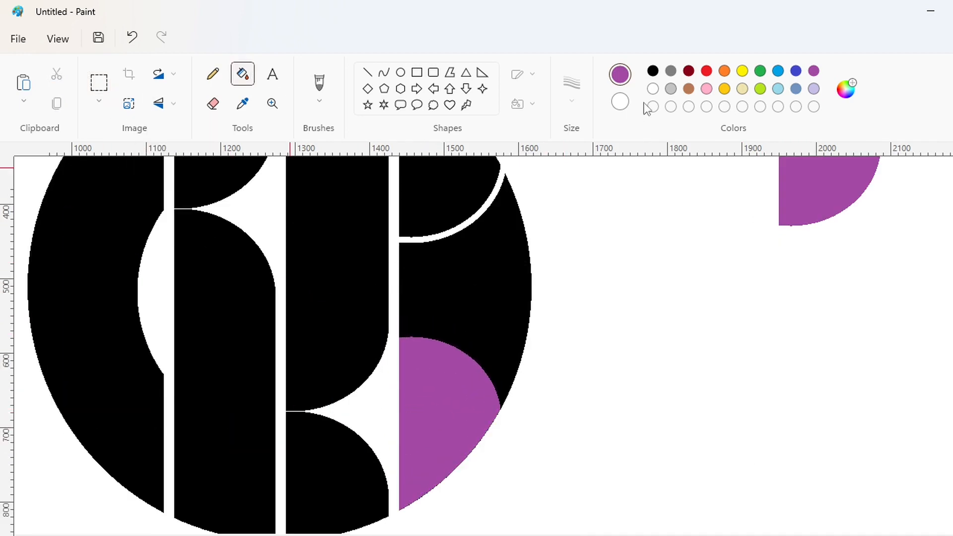
click(653, 89)
click(511, 281)
click(653, 71)
click(447, 422)
ctrl+scroll(868, 521, down, 2)
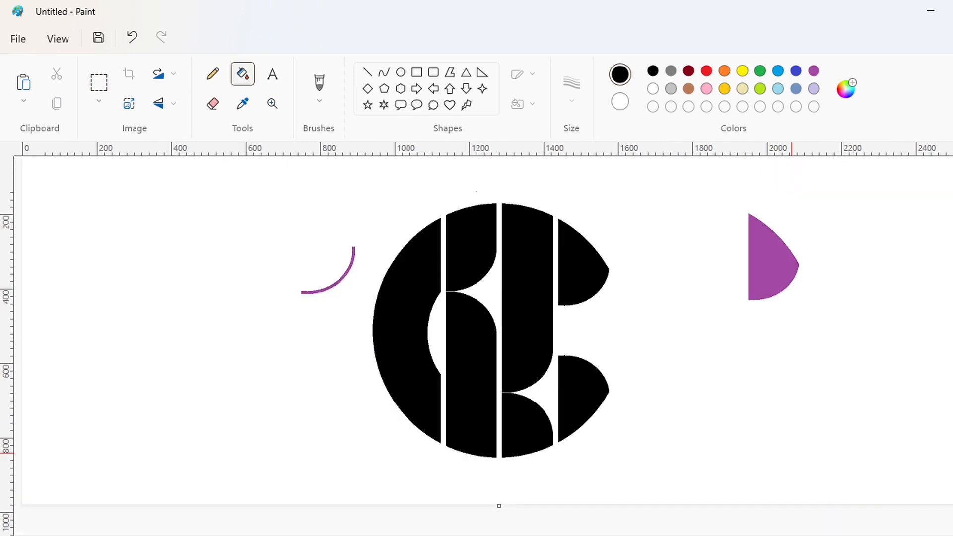
Undo the wedge edits back to the uncut fourth strip and remove the spare purple wedge
key(ctrl+z)
key(ctrl+z)
key(ctrl+z)
key(ctrl+z)
key(ctrl+z)
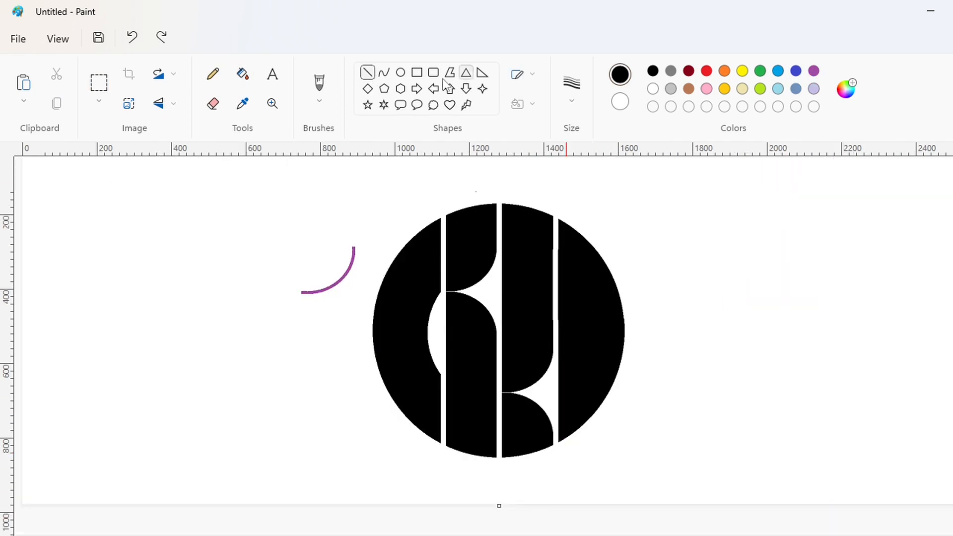
Choose a line thickness and the Curve tool for cutting the fourth strip
click(571, 89)
click(597, 230)
click(385, 72)
Try drawing a white curve across the upper fourth strip from the gap to the rim, undoing each attempt
scroll(651, 345, up, 1)
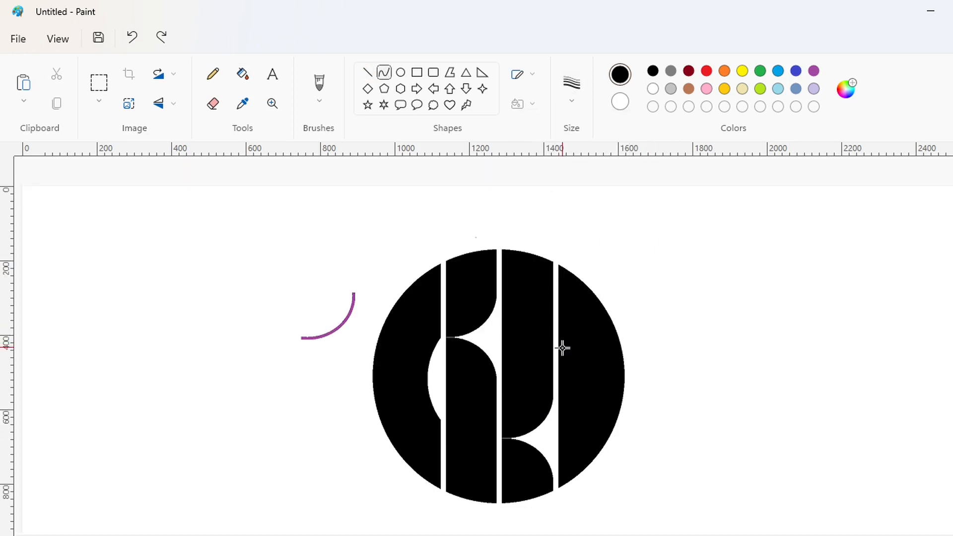
mouse_move(560, 346)
mouse_down()
mouse_move(639, 328)
mouse_move(611, 292)
mouse_up()
click(582, 352)
click(653, 89)
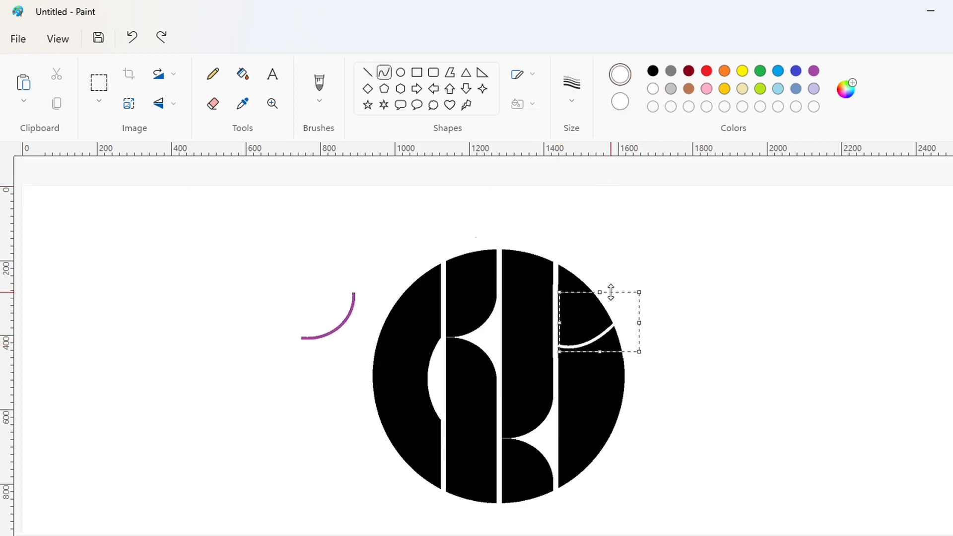
key(ctrl+z)
key(ctrl+z)
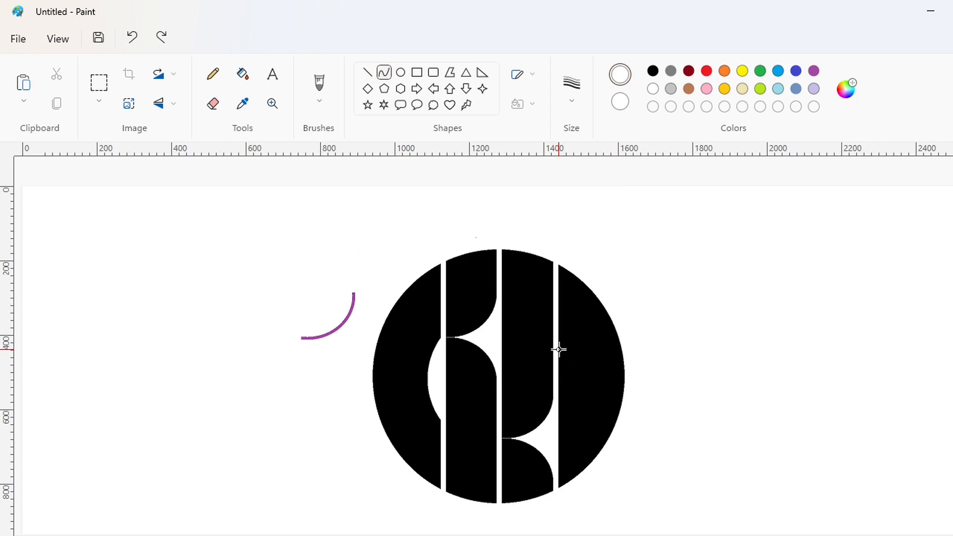
drag(559, 350, 621, 326)
click(574, 346)
click(604, 346)
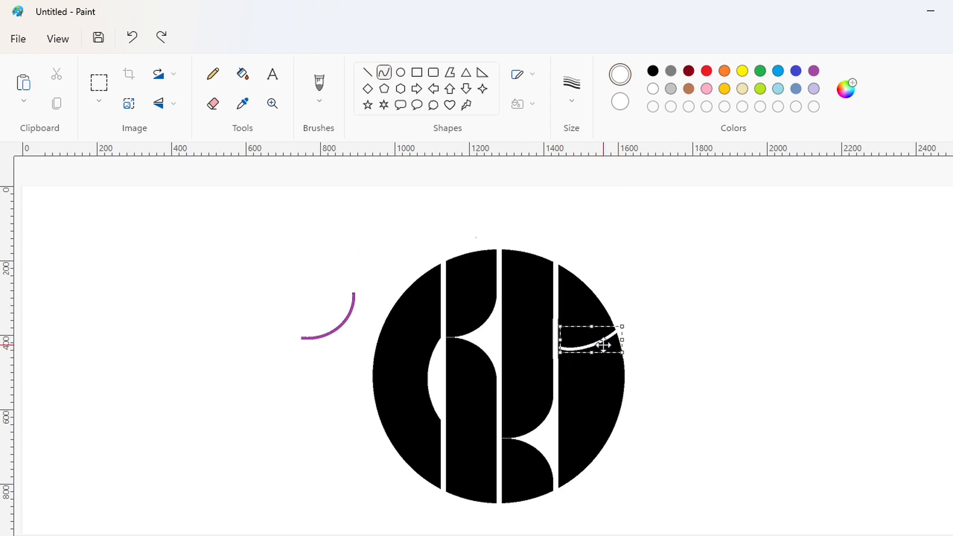
key(ctrl+z)
Draw a white, downward-bulging curve across the upper fourth strip from the gap up to the circle's rim
drag(557, 352, 614, 321)
click(574, 344)
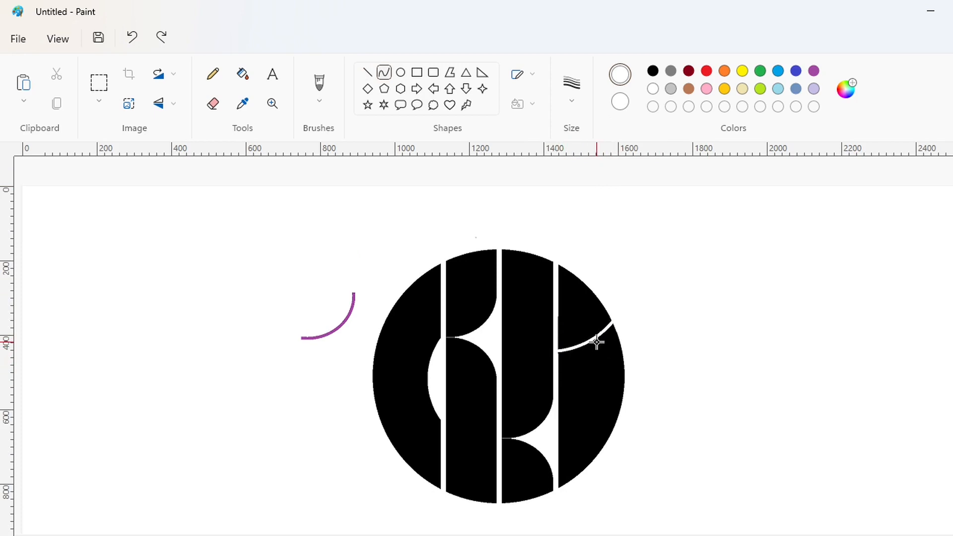
click(598, 343)
click(725, 360)
Copy the upper part of the logo containing the new curve and paste it on the empty canvas beside it
click(99, 83)
drag(511, 241, 659, 384)
key(ctrl+c)
key(ctrl+v)
drag(124, 258, 811, 306)
click(695, 412)
Fill the excess pieces around the copied wedge with white and color the wedge purple
key(ctrl+Page_Up)
scroll(477, 346, right, 10)
scroll(456, 242, down, 2)
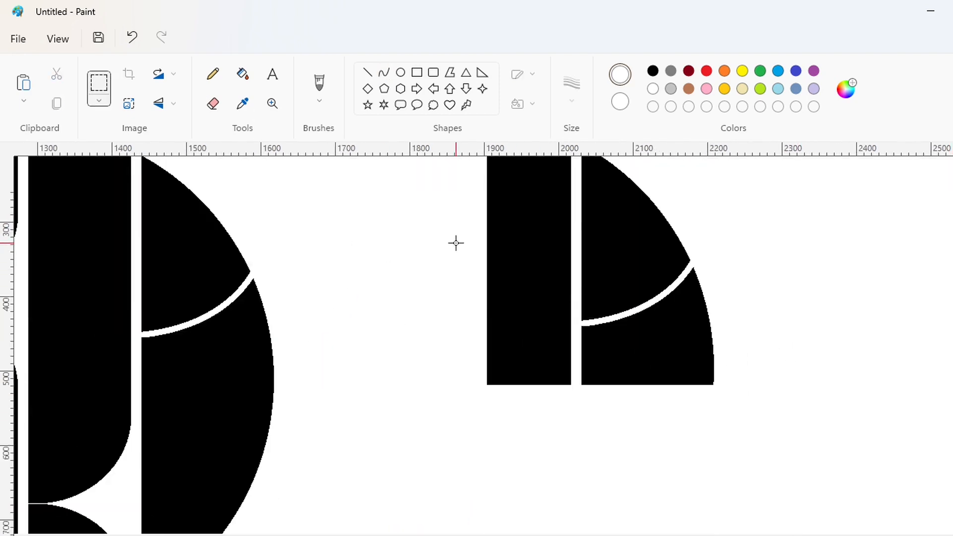
scroll(455, 243, up, 1)
click(243, 74)
click(565, 370)
click(662, 418)
click(814, 72)
click(627, 304)
Copy the purple wedge, paste it and flip the copy vertically
click(99, 83)
drag(500, 209, 826, 499)
key(ctrl+c)
scroll(322, 412, down, 3)
scroll(899, 515, left, 4)
scroll(683, 417, up, 2)
key(ctrl+v)
click(158, 103)
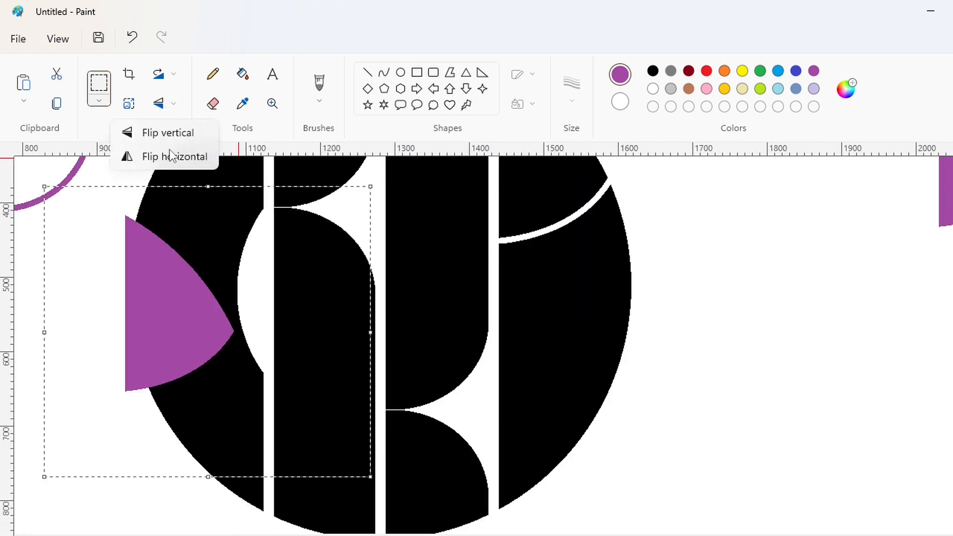
click(160, 132)
Fit the flipped purple wedge onto the lower end of the fourth strip, flush with the gap and the rim
drag(304, 347, 680, 399)
key(Right)
key(Right)
key(Right)
key(Down)
key(Down)
key(Down)
key(Down)
key(Down)
key(Down)
key(Down)
key(Down)
key(Down)
key(Down)
key(Down)
key(Down)
key(Down)
key(Down)
key(Down)
key(Down)
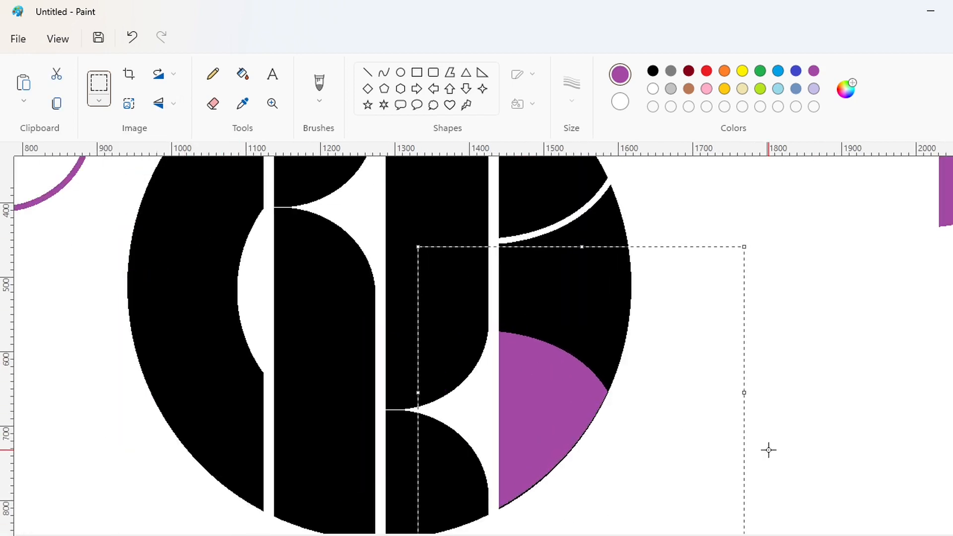
click(794, 454)
Fill the area between the two wedges of the fourth strip with white and the lower wedge with black
click(248, 76)
click(653, 89)
click(576, 291)
click(654, 71)
click(535, 413)
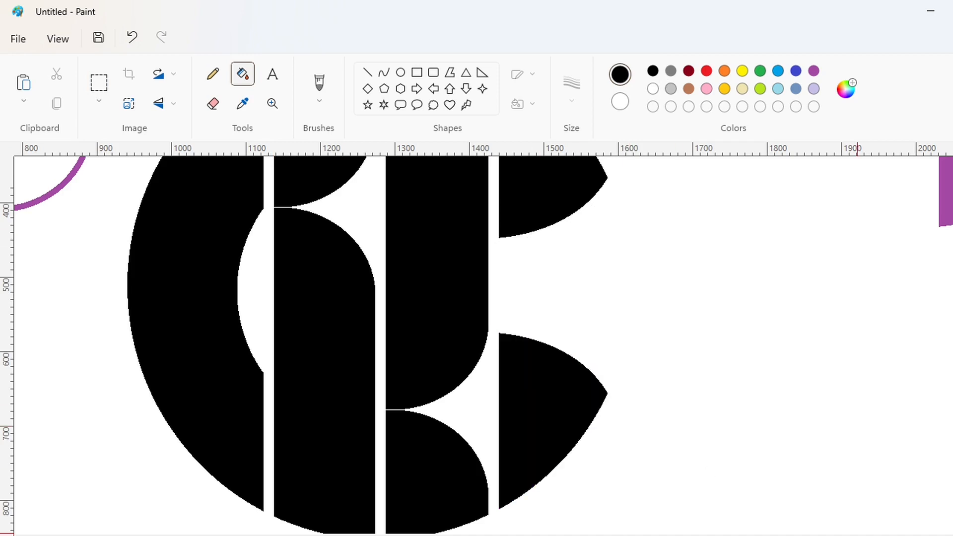
Fill the background with purple and then white to clear the leftover purple arc and wedge
scroll(823, 408, down, 1)
click(814, 71)
click(691, 235)
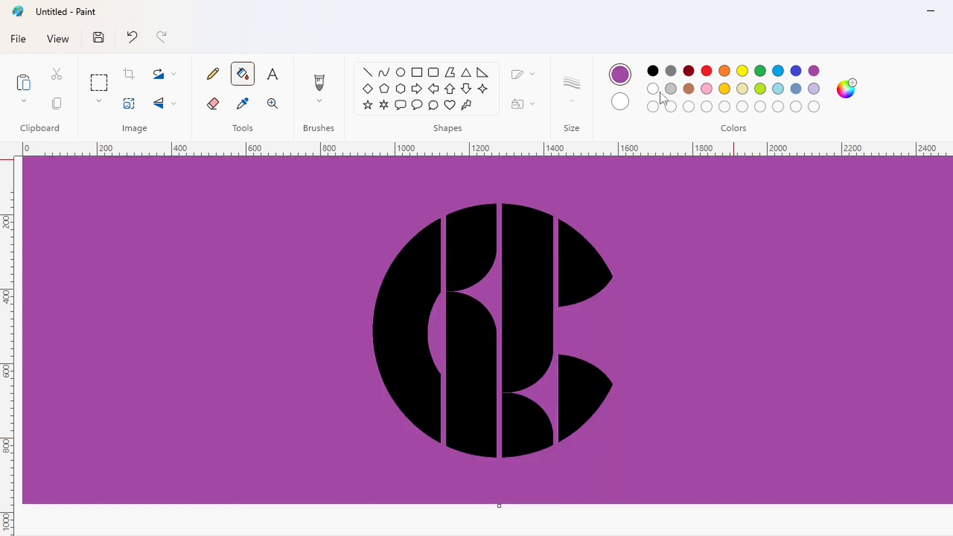
click(653, 89)
click(781, 276)
Select the whole logo and copy it
click(99, 82)
drag(299, 174, 485, 377)
drag(533, 409, 720, 505)
key(ctrl+c)
Clear the canvas by filling the background with black and then everything with white
click(243, 74)
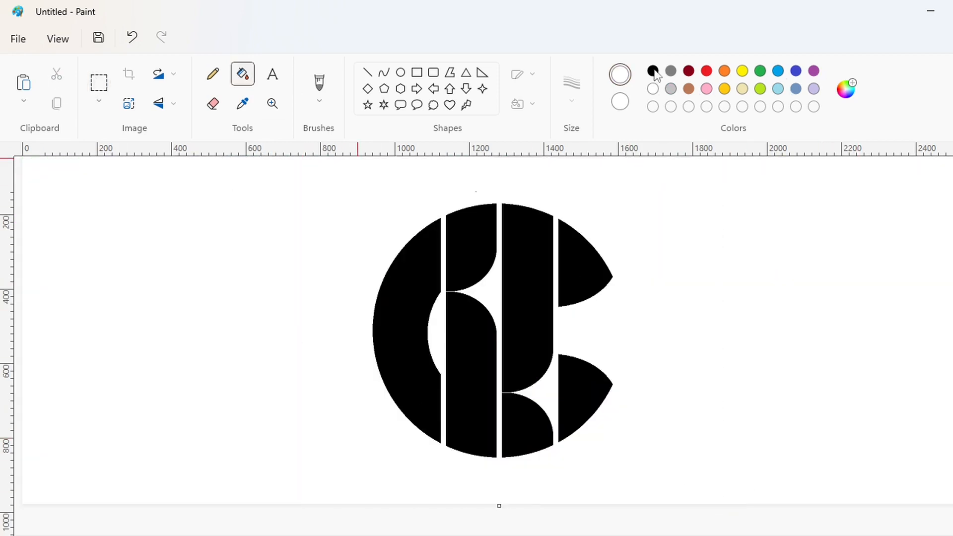
click(654, 72)
click(685, 194)
click(653, 89)
click(773, 376)
Paste the copied logo and place it slightly left of its former position on the canvas
key(ctrl+v)
drag(254, 413, 454, 347)
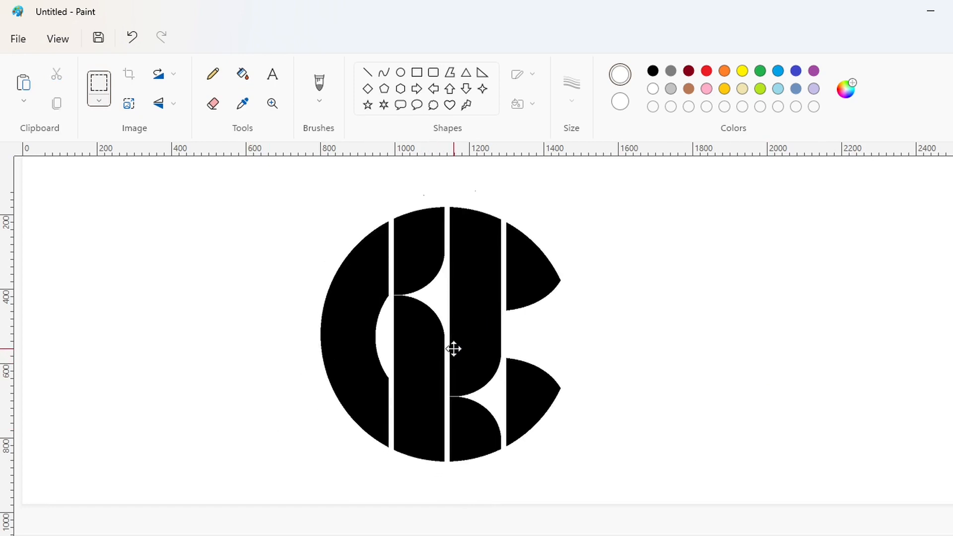
click(747, 228)
Create the custom lime color #A5D11A, a darker shade of the palette's lime
click(760, 89)
click(844, 92)
click(559, 155)
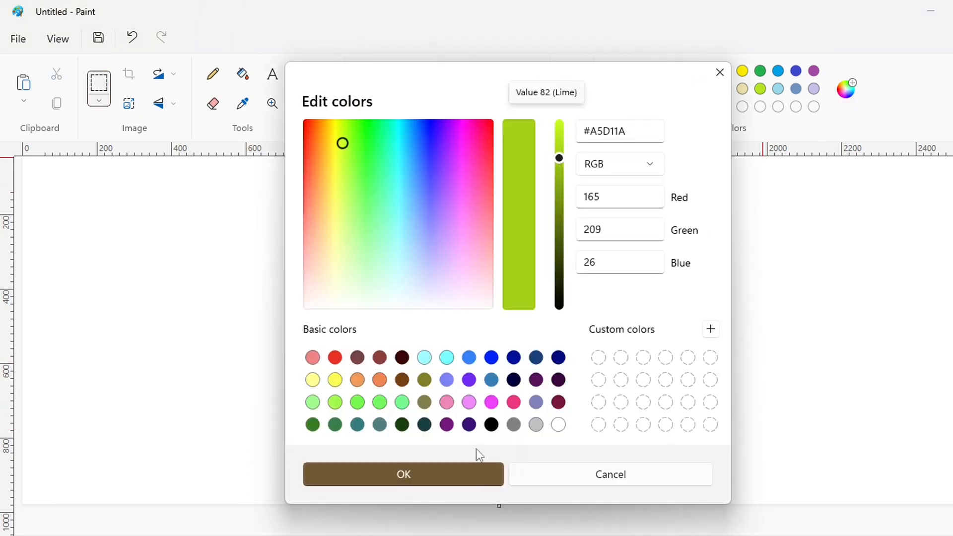
click(477, 474)
Create the custom pink color #ED1FA0
click(846, 89)
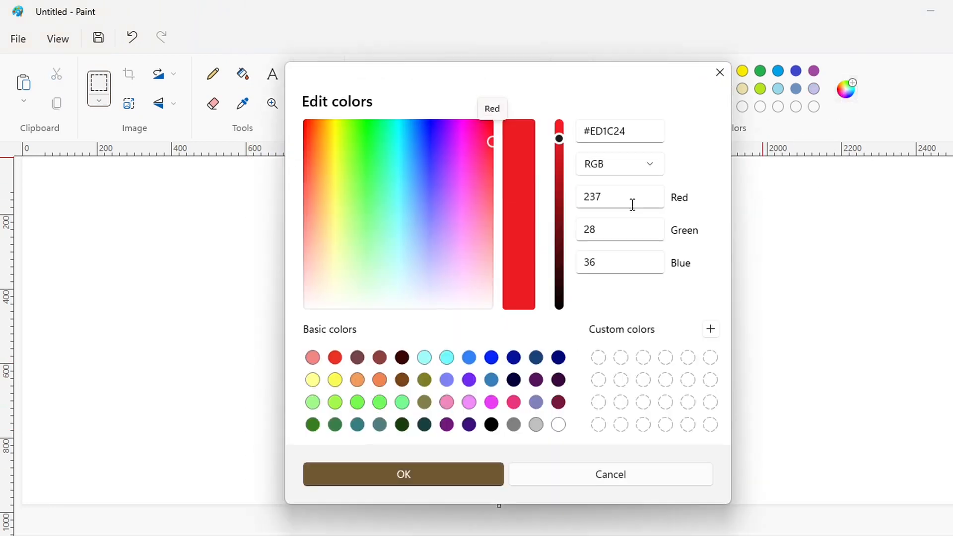
click(474, 145)
click(470, 474)
Create a darker shade of the custom pink by lowering its brightness
click(846, 90)
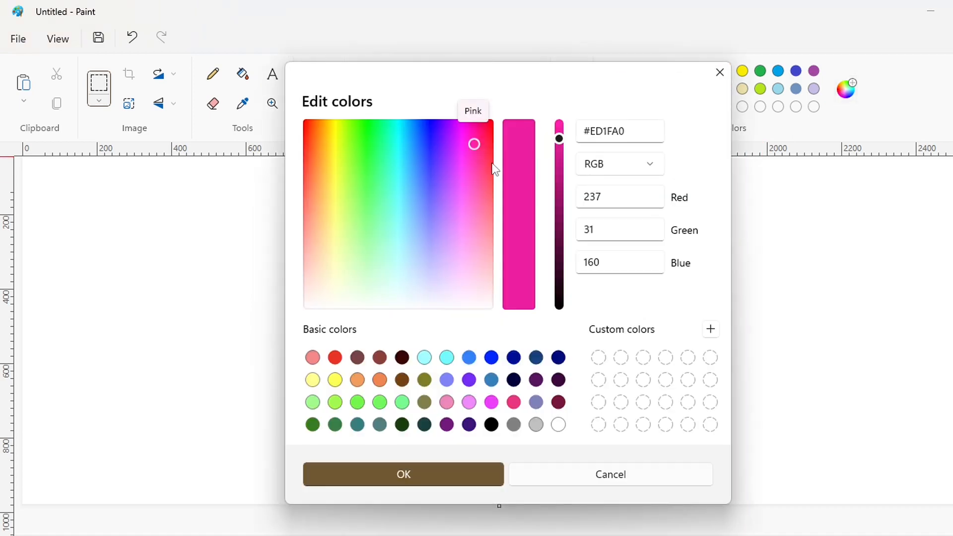
drag(559, 139, 560, 179)
click(472, 474)
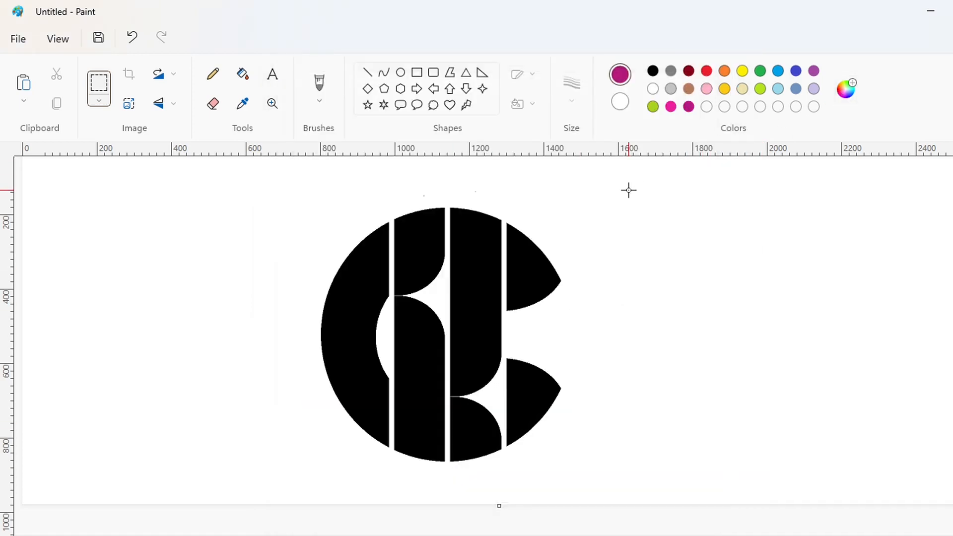
Create a custom darker blue based on the palette's turquoise, adjusting its shade and lowering its brightness
double_click(778, 71)
drag(408, 120, 408, 140)
drag(559, 142, 559, 184)
click(472, 474)
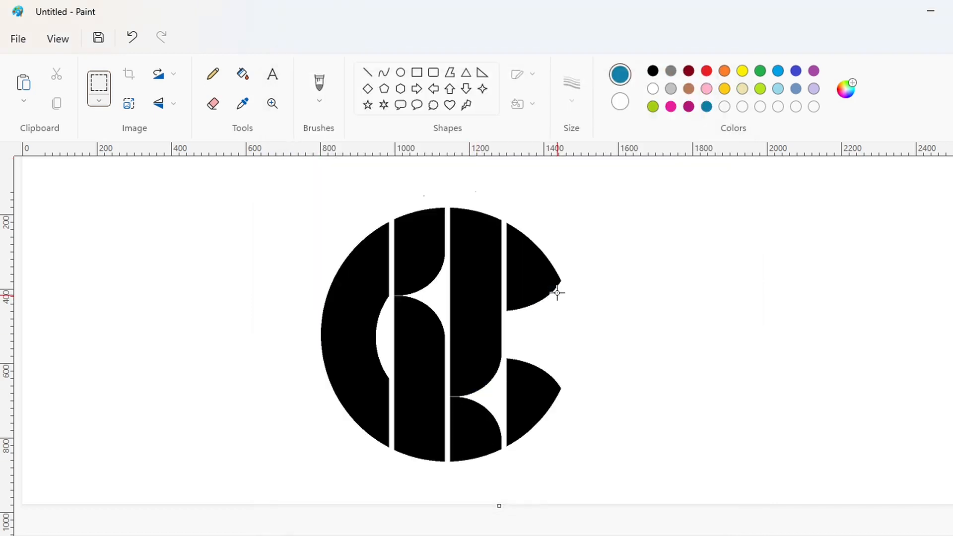
Create a custom teal color close to #22AB9B
click(846, 88)
mouse_move(406, 139)
mouse_down()
mouse_move(397, 132)
mouse_move(395, 159)
mouse_up()
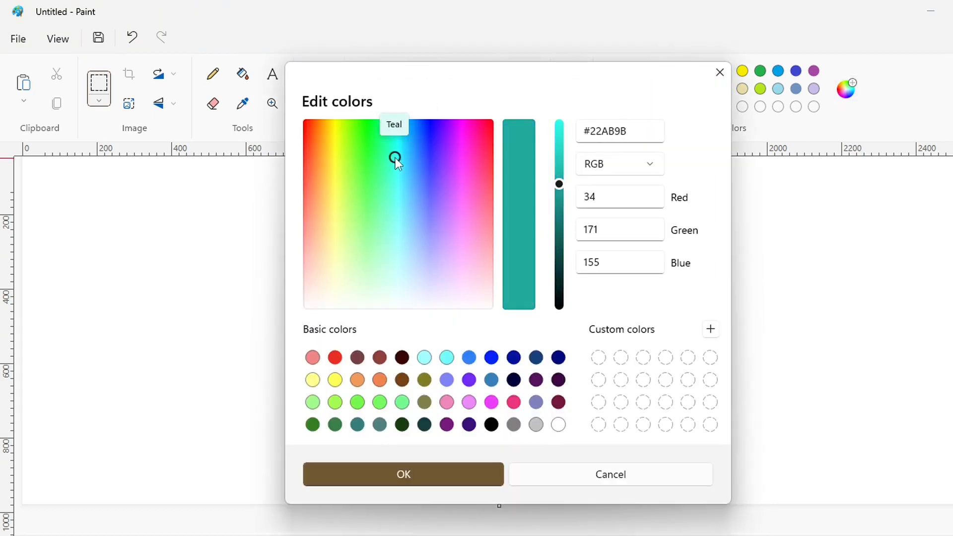
drag(559, 191, 559, 187)
click(471, 475)
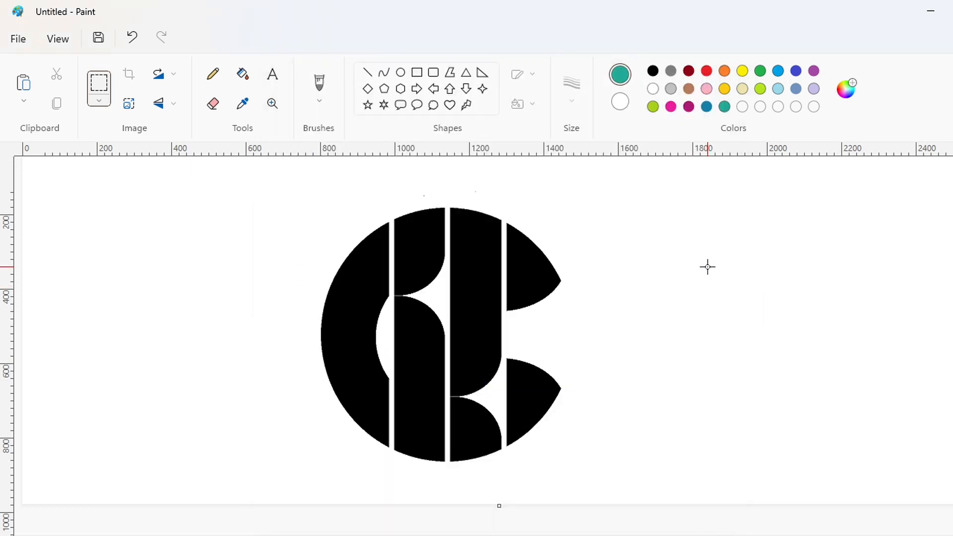
Create a custom red-orange color based on the palette's orange, shifting its hue toward red
double_click(725, 72)
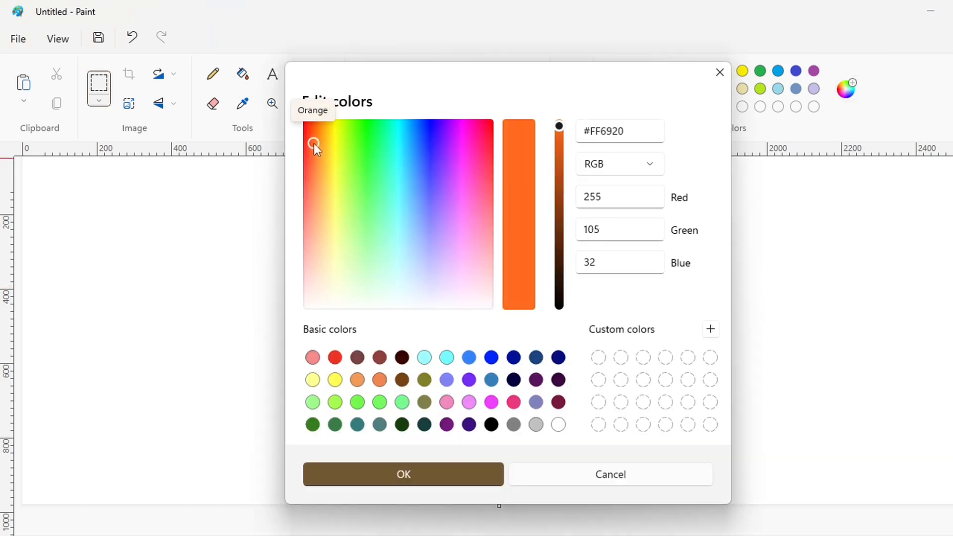
click(307, 134)
click(444, 471)
Fill the logo's leftmost crescent with the custom lime and the upper piece of the second strip with the bright custom pink
click(243, 76)
click(653, 106)
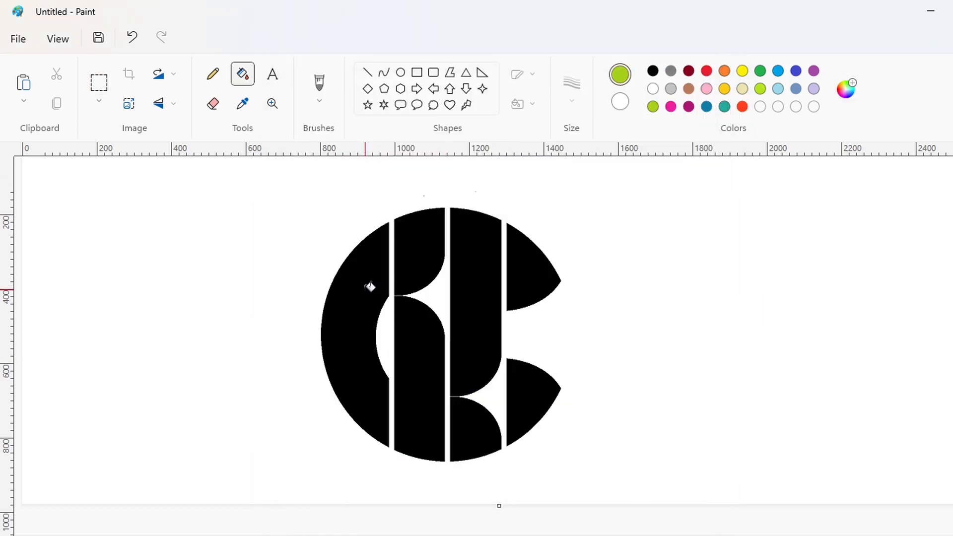
click(370, 284)
click(670, 106)
click(433, 234)
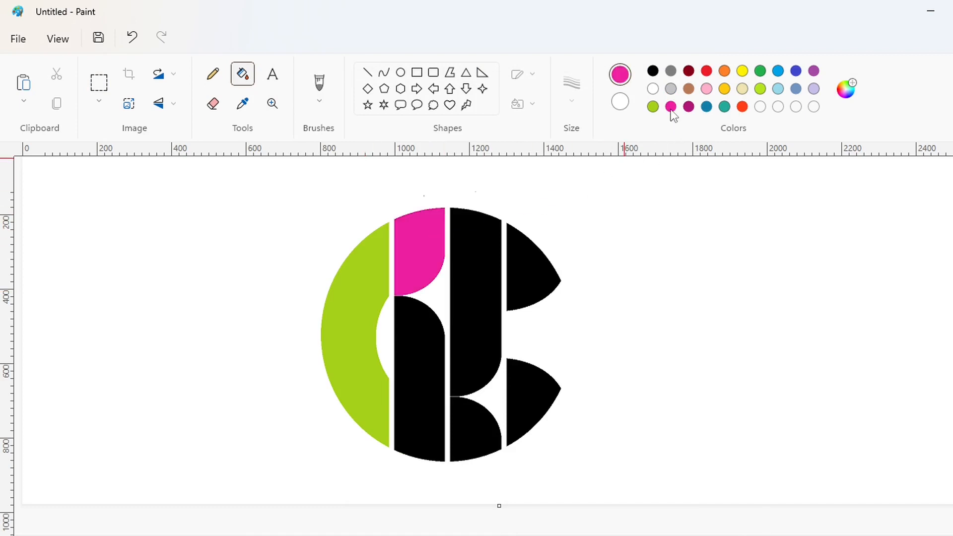
click(440, 346)
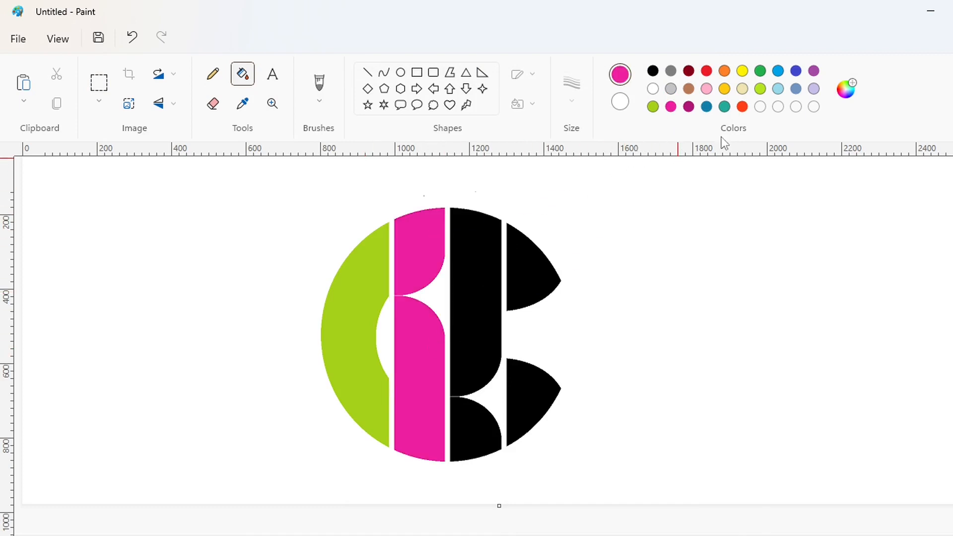
click(846, 88)
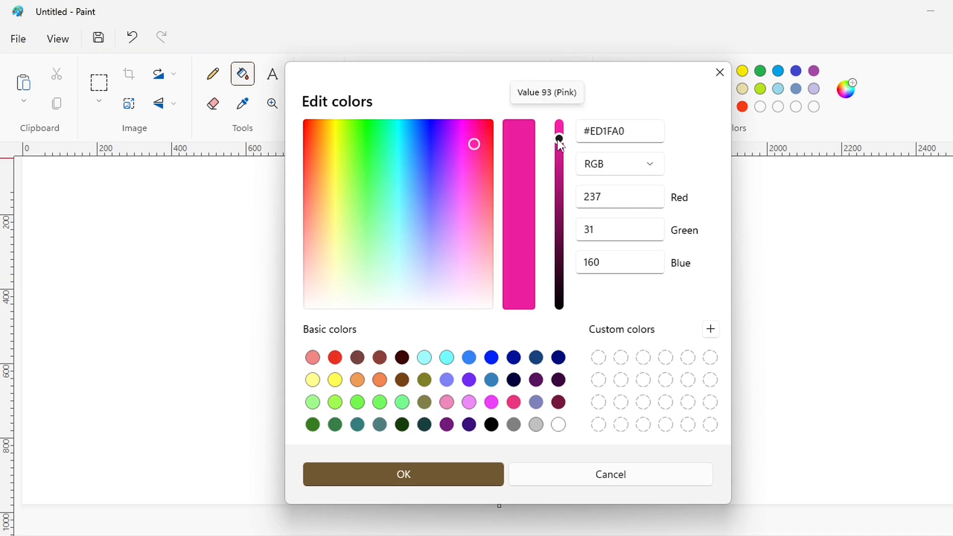
click(720, 73)
Fill the second strip's lower piece with the darker custom pink and the third strip's upper piece with the custom blue
click(425, 353)
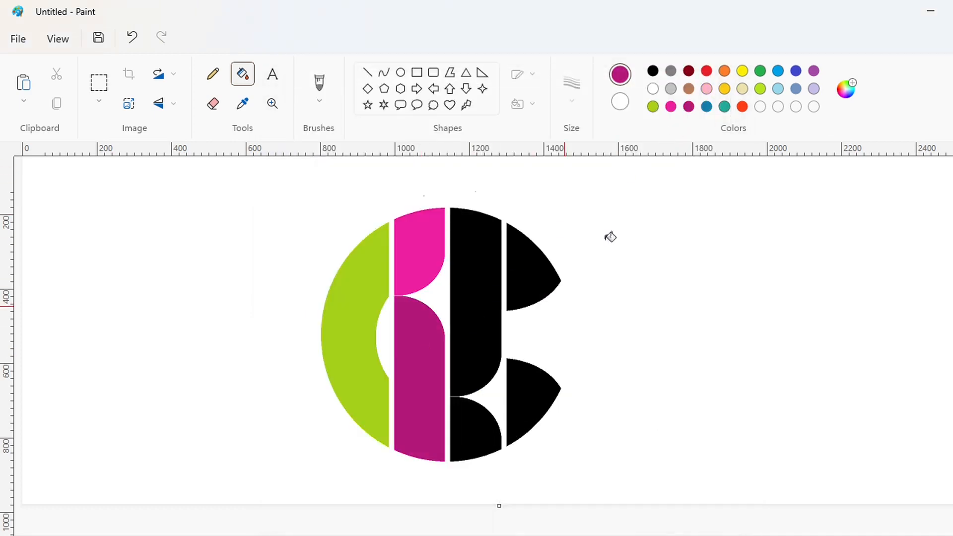
click(707, 107)
click(479, 266)
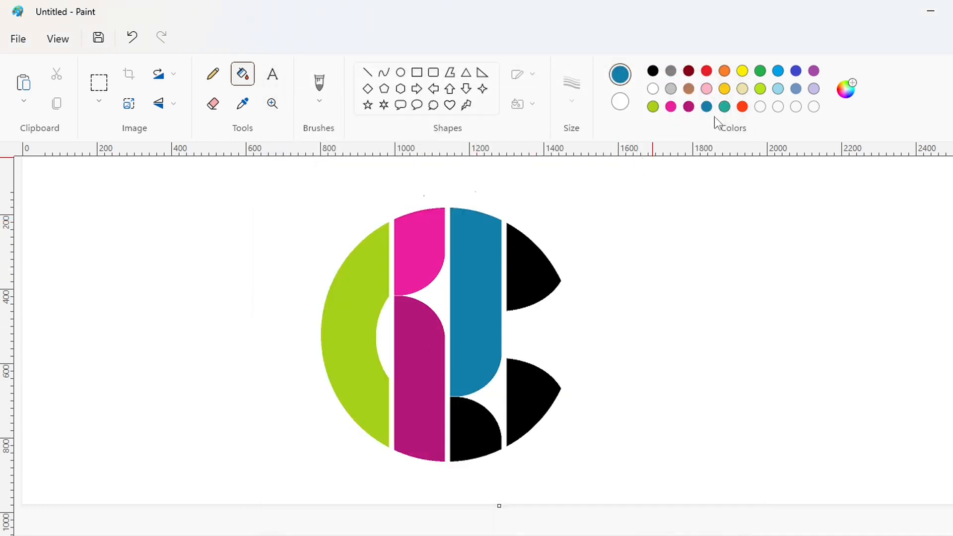
Fill the third strip's lower piece with custom teal, and the rightmost strip's upper piece with orange and lower piece with custom red-orange
click(724, 106)
click(478, 427)
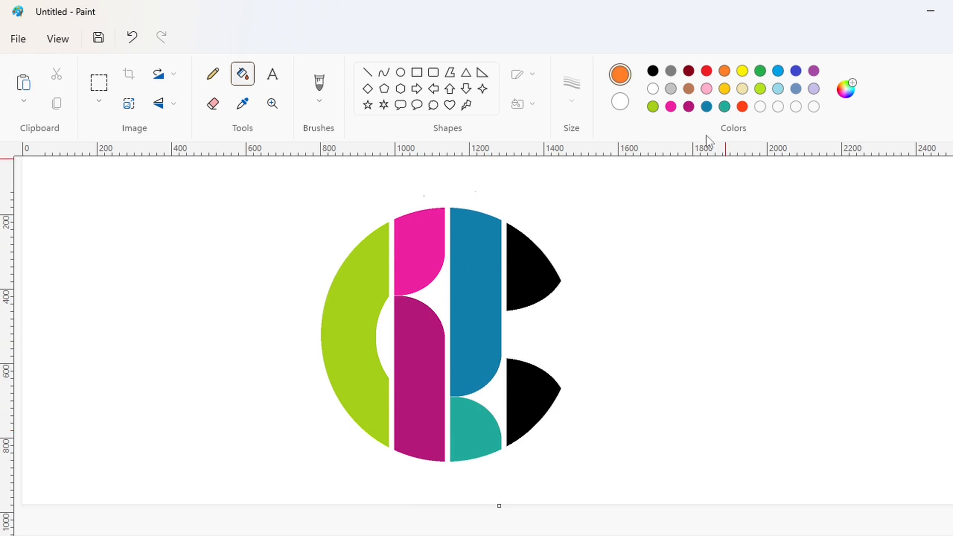
click(541, 278)
click(550, 394)
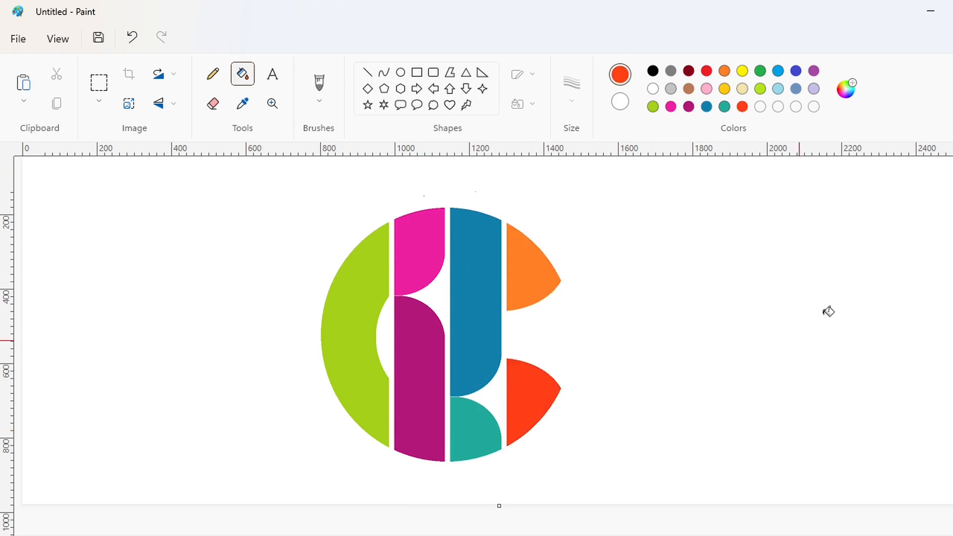